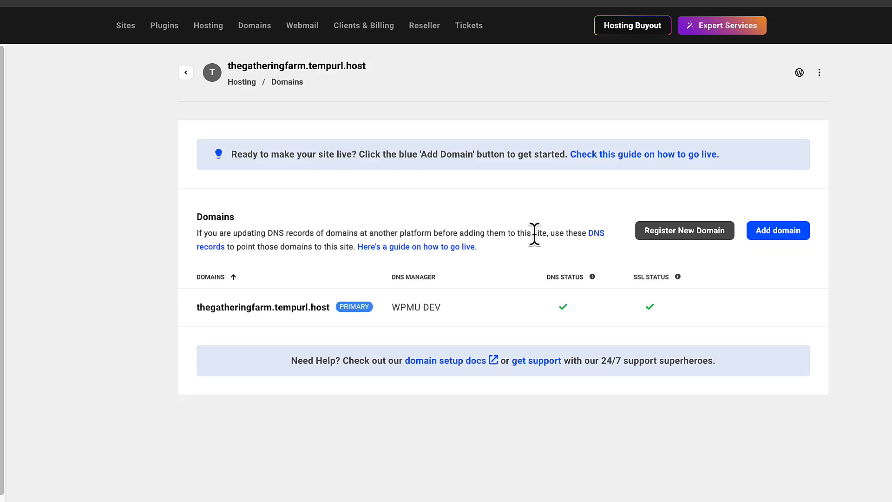
Add thegatheringvenues.com plus its www version, keeping DNS records managed by WPMU DEV.
{"action": "left_click_drag", "start_coordinate": [197, 308], "coordinate": [327, 307]}
{"action": "left_click", "coordinate": [773, 230]}
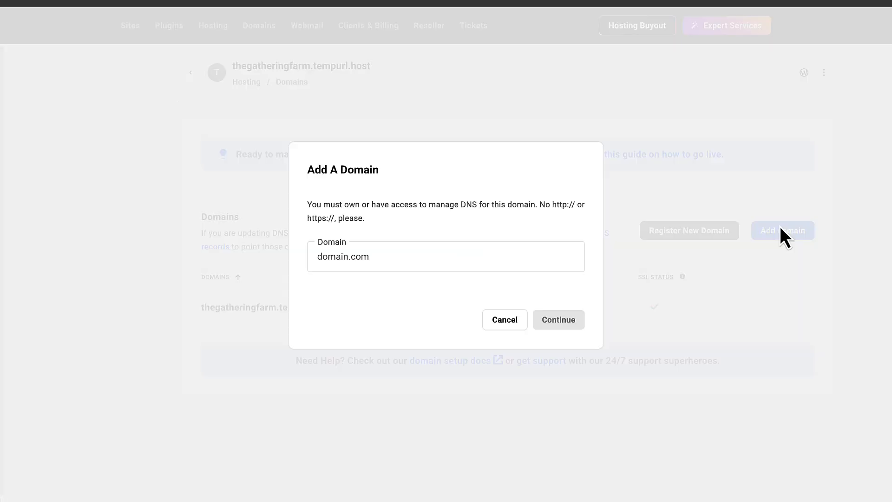
{"action": "type", "text": "thegatheringvenues.com"}
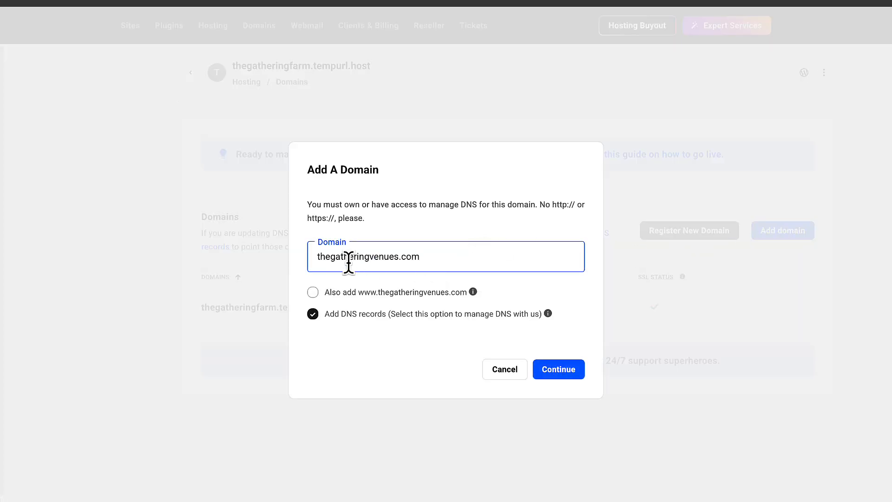
{"action": "left_click", "coordinate": [312, 292]}
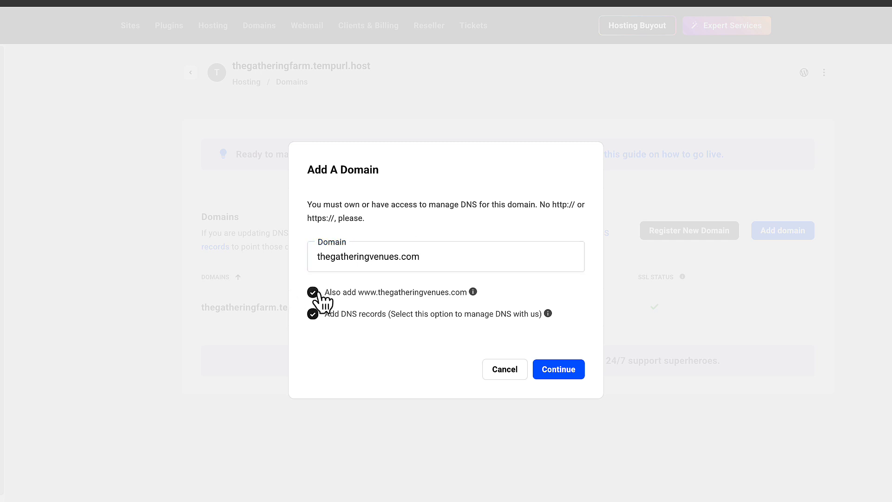
{"action": "mouse_move", "coordinate": [472, 294]}
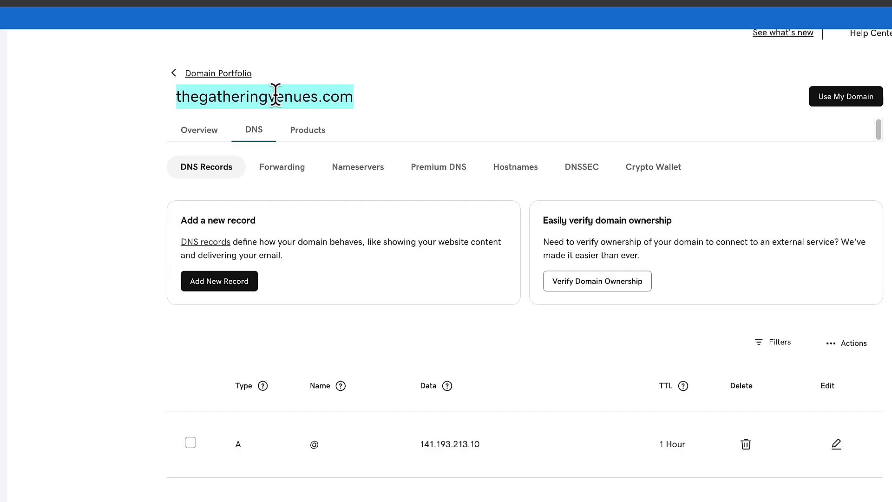
Scroll through GoDaddy's DNS records for thegatheringvenues.com, then return to the Add A Domain dialog.
{"action": "left_click", "coordinate": [36, 266]}
{"action": "scroll", "coordinate": [525, 255], "scroll_direction": "down", "scroll_amount": 13}
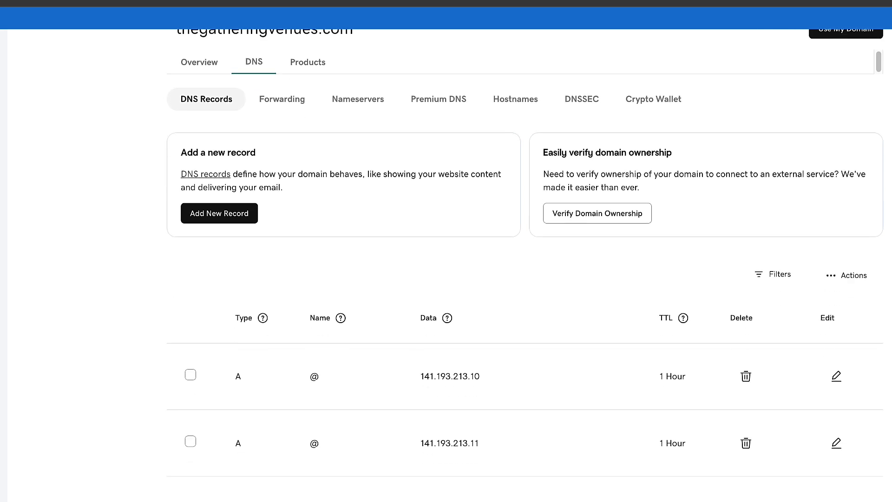
{"action": "scroll", "coordinate": [525, 255], "scroll_direction": "down", "scroll_amount": 3}
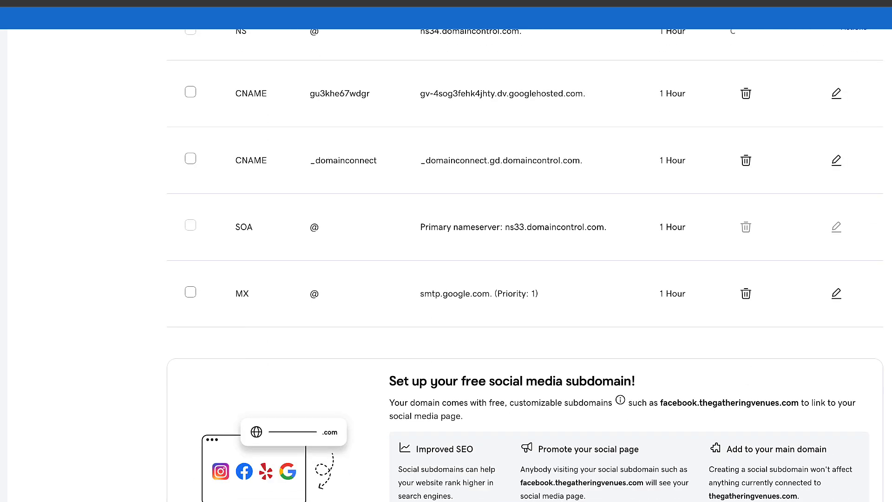
{"action": "scroll", "coordinate": [525, 256], "scroll_direction": "up", "scroll_amount": 8}
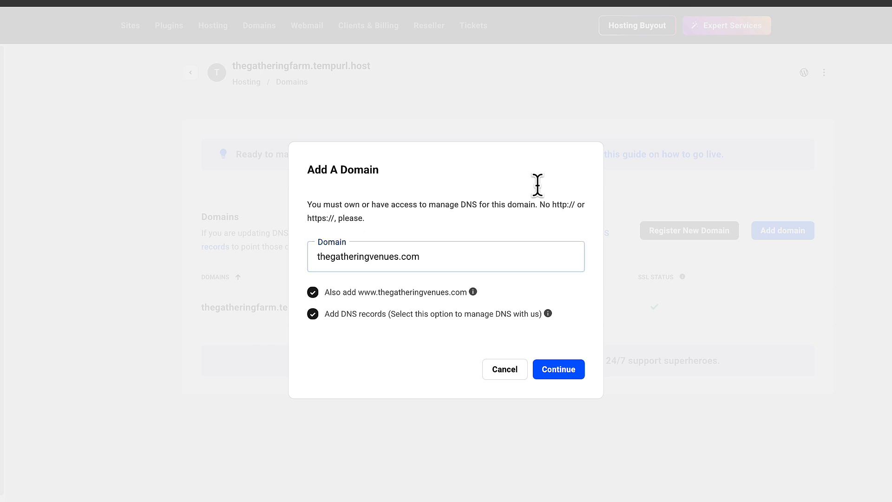
{"action": "left_click", "coordinate": [538, 185]}
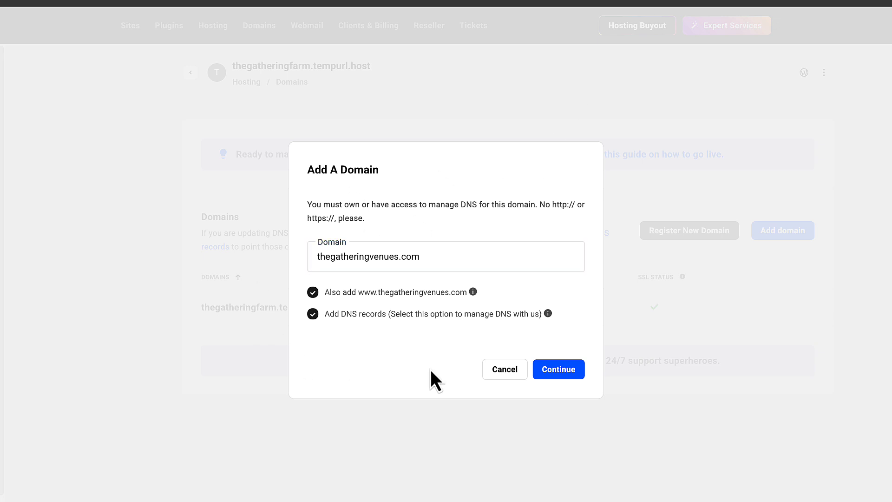
Submit thegatheringvenues.com from the Add A Domain dialog and wait for processing.
{"action": "left_click", "coordinate": [559, 370]}
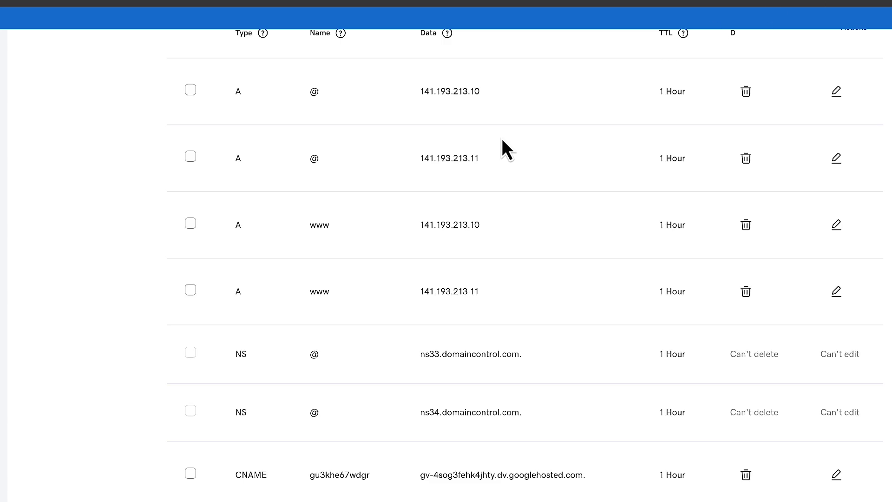
Scroll through GoDaddy's DNS records table for thegatheringvenues.com again.
{"action": "scroll", "coordinate": [484, 311], "scroll_direction": "up", "scroll_amount": 8}
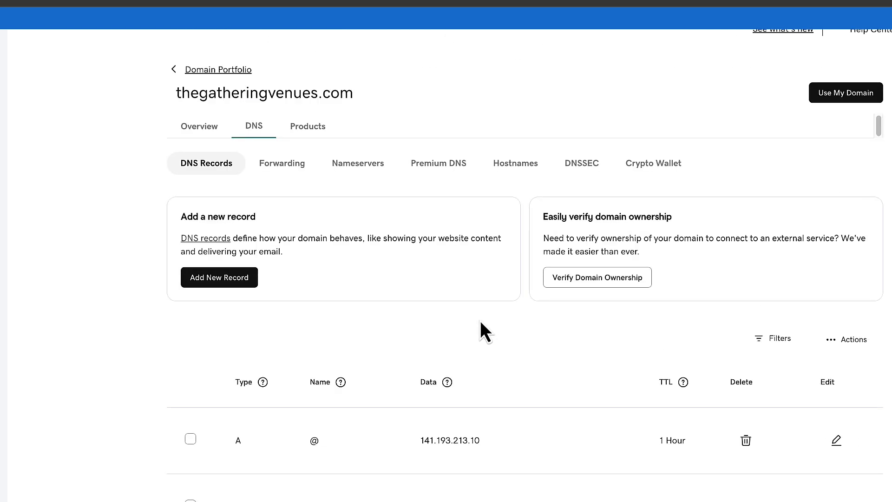
{"action": "scroll", "coordinate": [659, 476], "scroll_direction": "down", "scroll_amount": 5}
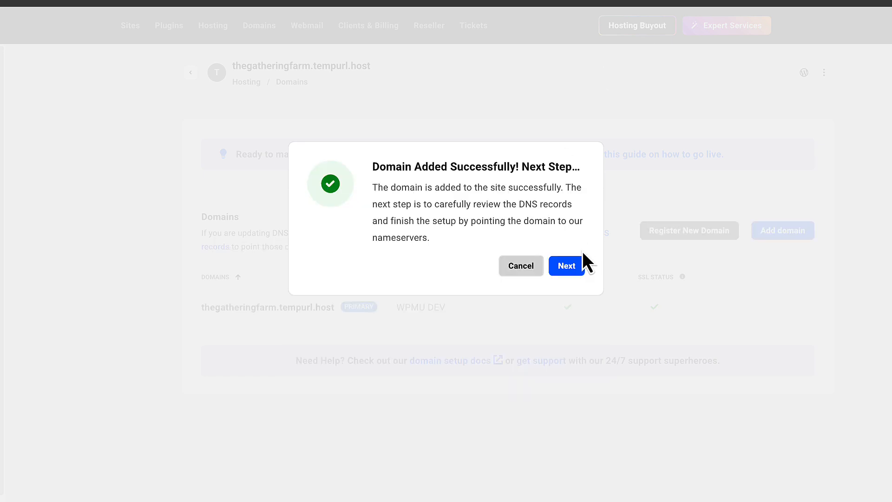
Continue to thegatheringvenues.com's DNS page and review its wpdns.host nameservers and A/AAAA records.
{"action": "left_click_drag", "start_coordinate": [373, 167], "coordinate": [582, 168]}
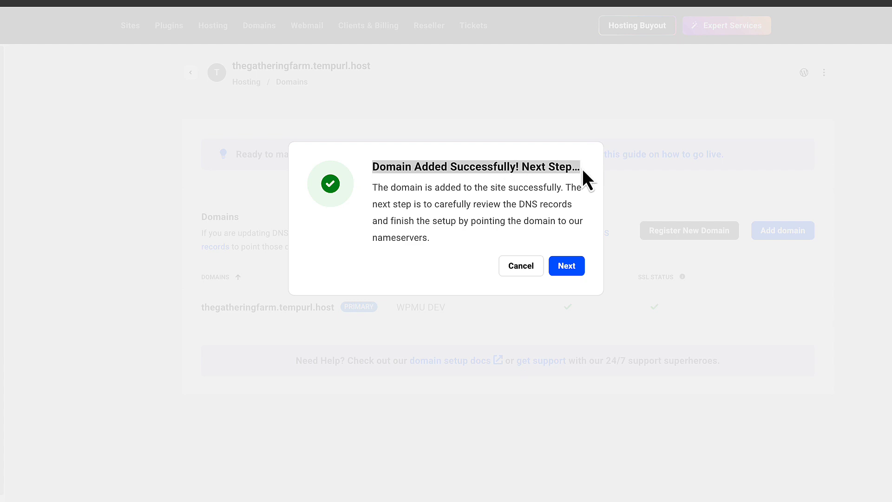
{"action": "left_click", "coordinate": [538, 198]}
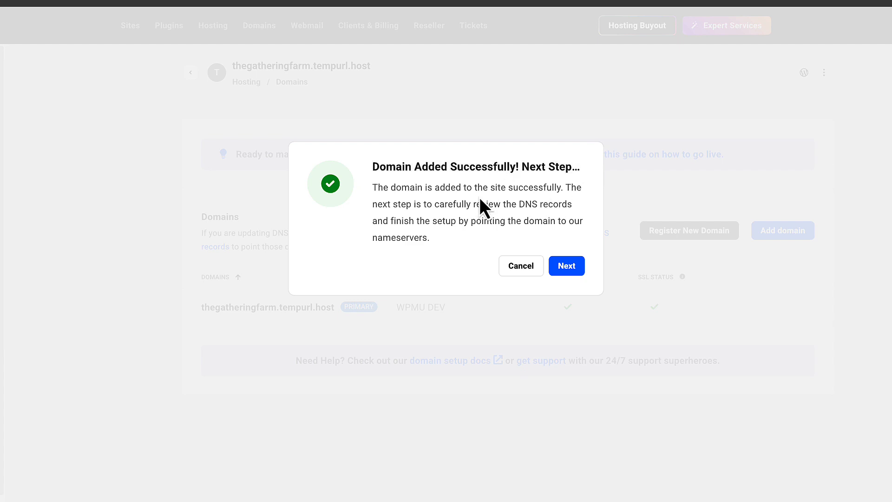
{"action": "left_click", "coordinate": [581, 267]}
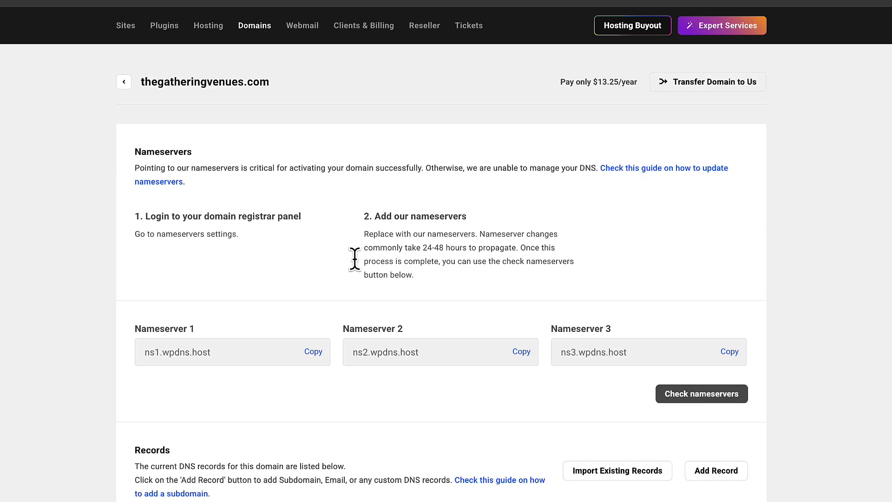
{"action": "scroll", "coordinate": [25, 287], "scroll_direction": "down", "scroll_amount": 1}
{"action": "scroll", "coordinate": [25, 286], "scroll_direction": "down", "scroll_amount": 5}
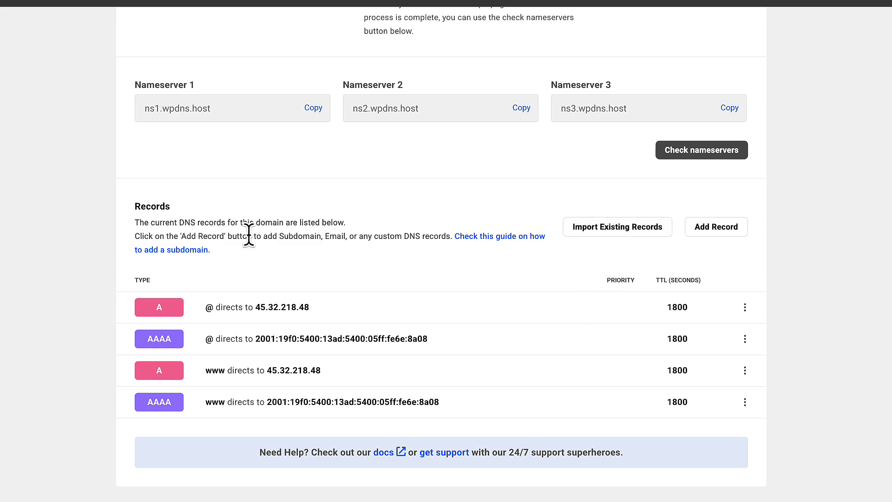
{"action": "scroll", "coordinate": [277, 313], "scroll_direction": "up", "scroll_amount": 2}
{"action": "scroll", "coordinate": [277, 314], "scroll_direction": "up", "scroll_amount": 2}
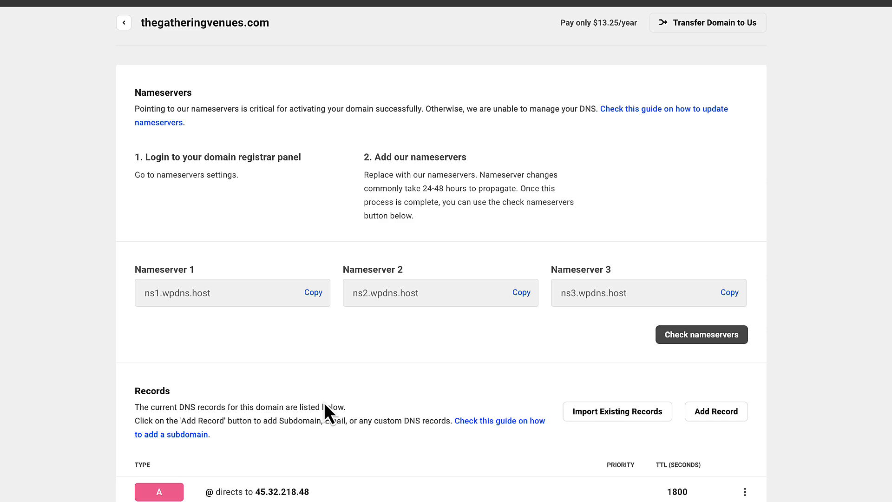
{"action": "key", "text": "super+r"}
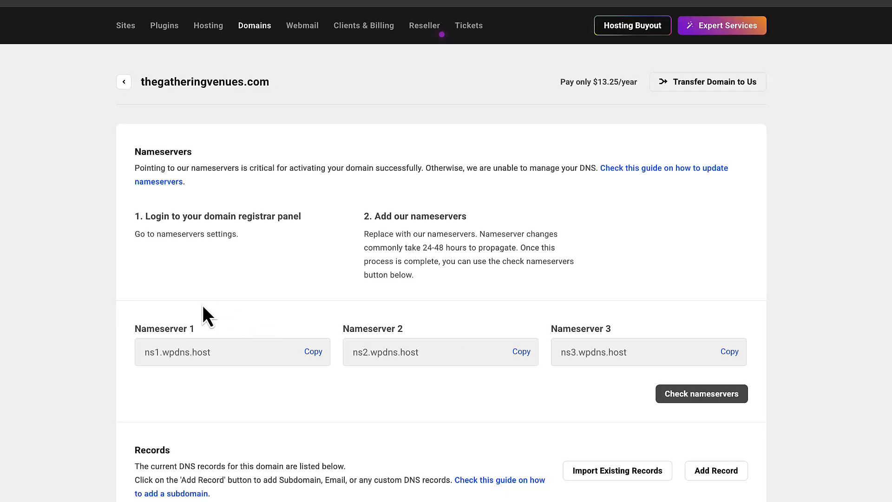
{"action": "scroll", "coordinate": [202, 305], "scroll_direction": "down", "scroll_amount": 5}
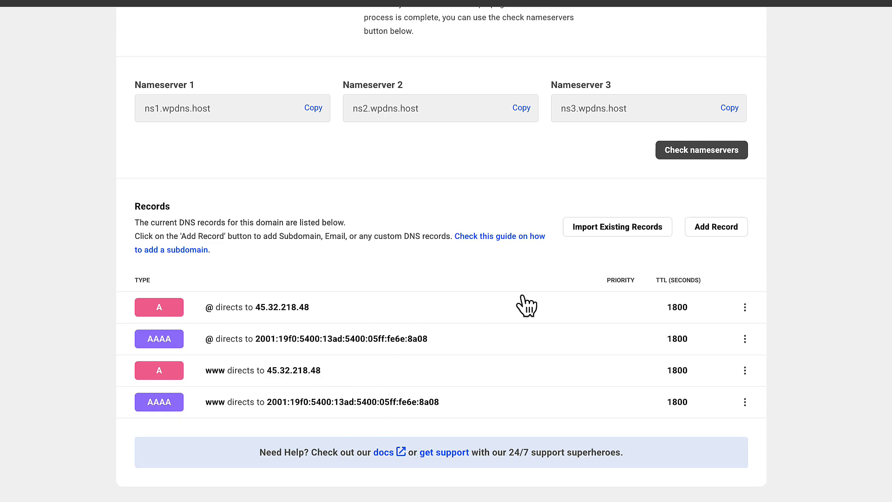
Import the old provider's MX record (@ → smtp.google.com, TTL 3600) into the domain's DNS.
{"action": "left_click", "coordinate": [627, 231]}
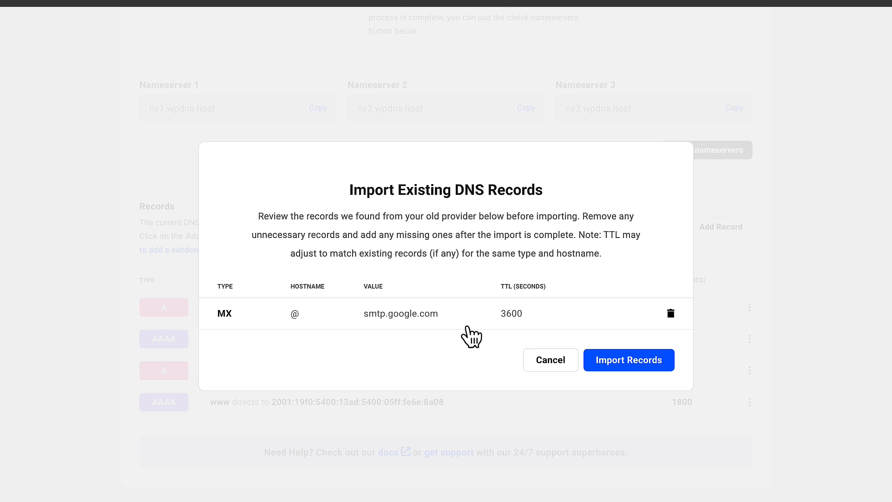
{"action": "left_click", "coordinate": [625, 361]}
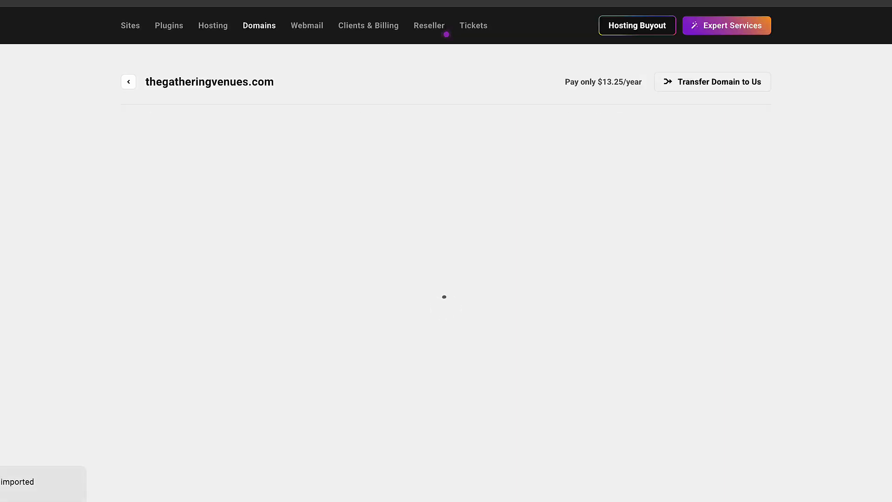
Scroll the domain page to check that the MX record appears in the Records list.
{"action": "scroll", "coordinate": [446, 34], "scroll_direction": "down", "scroll_amount": 5}
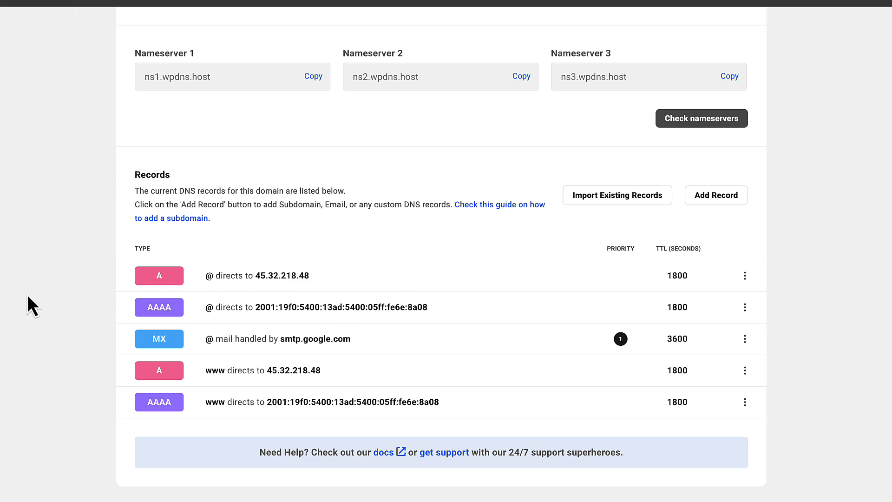
{"action": "scroll", "coordinate": [24, 296], "scroll_direction": "up", "scroll_amount": 4}
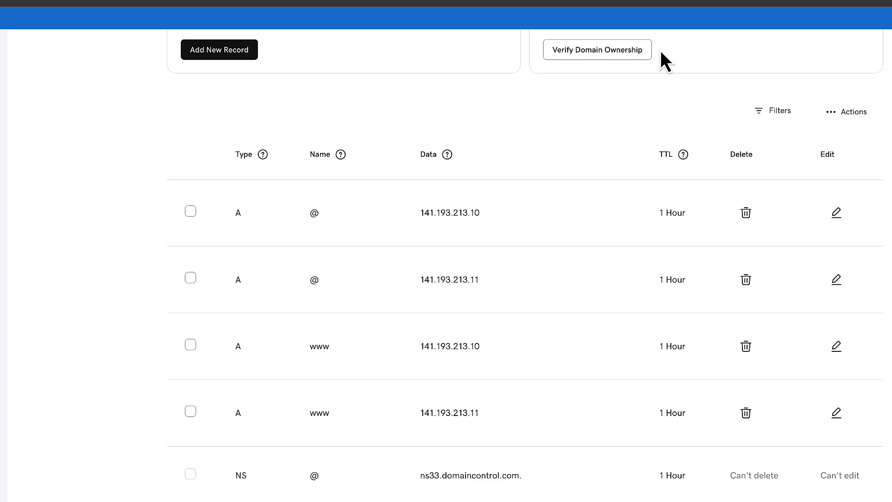
{"action": "scroll", "coordinate": [144, 134], "scroll_direction": "up", "scroll_amount": 5}
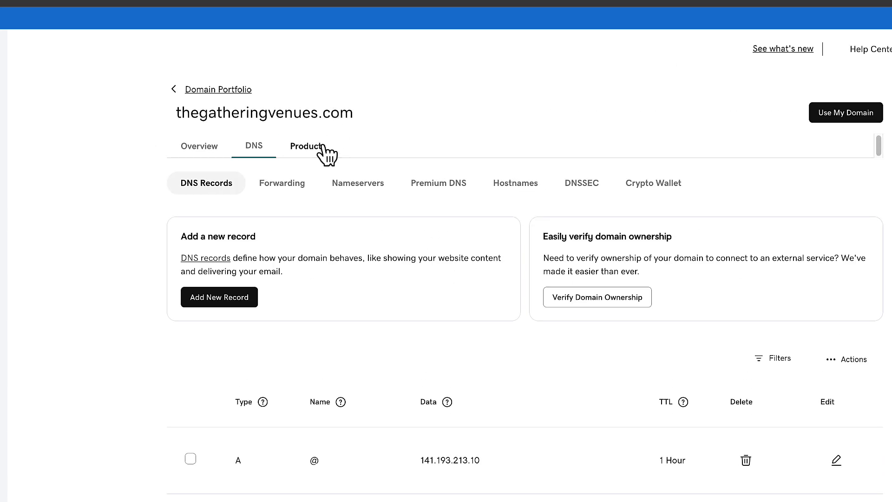
{"action": "left_click", "coordinate": [346, 186]}
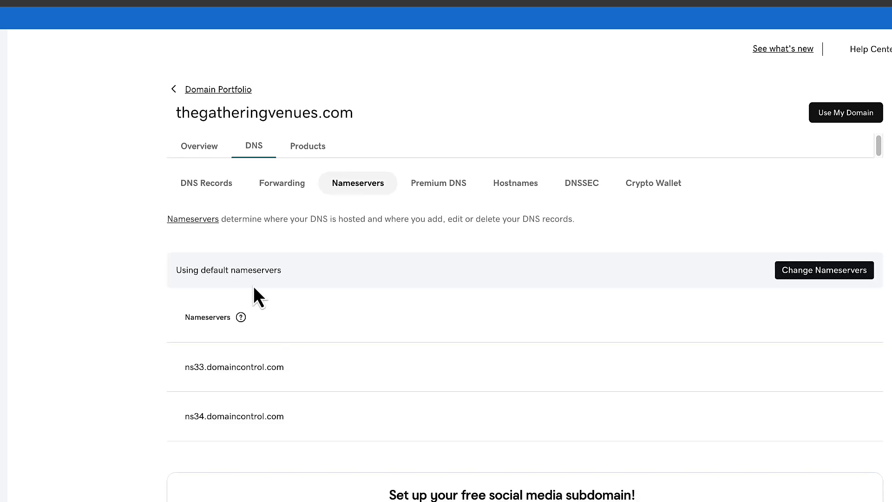
{"action": "left_click", "coordinate": [839, 275]}
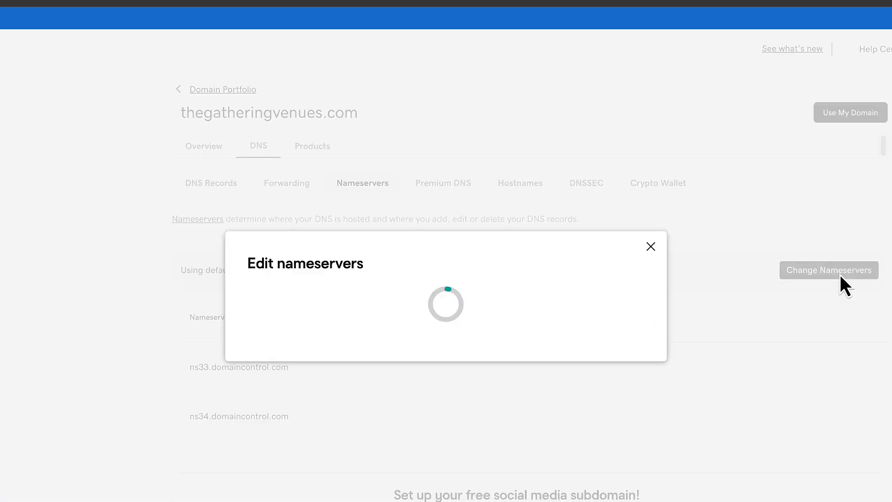
{"action": "left_click", "coordinate": [648, 196]}
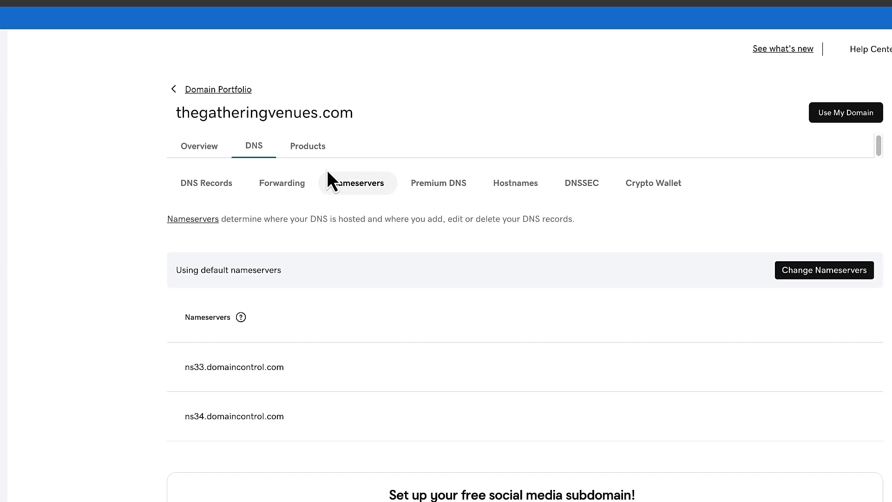
{"action": "left_click", "coordinate": [234, 184]}
{"action": "scroll", "coordinate": [50, 411], "scroll_direction": "down", "scroll_amount": 1}
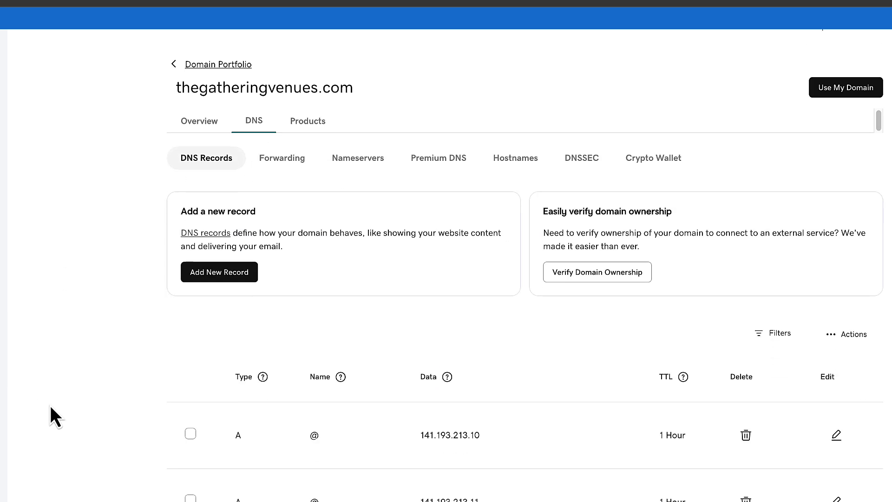
{"action": "scroll", "coordinate": [51, 406], "scroll_direction": "down", "scroll_amount": 5}
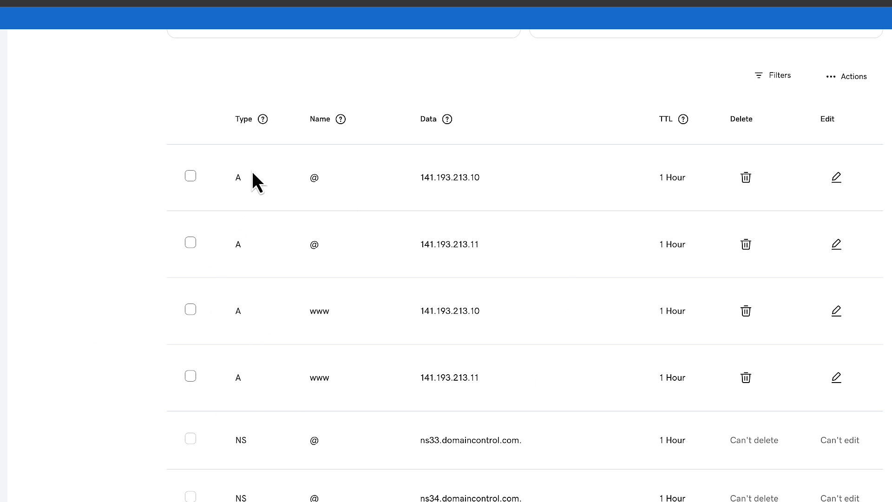
{"action": "left_click_drag", "start_coordinate": [239, 177], "coordinate": [250, 399]}
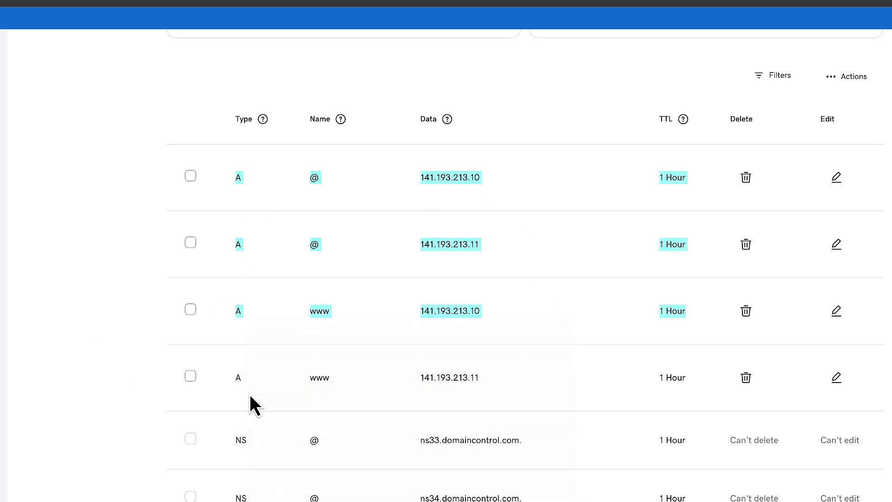
{"action": "key", "text": "ctrl+p"}
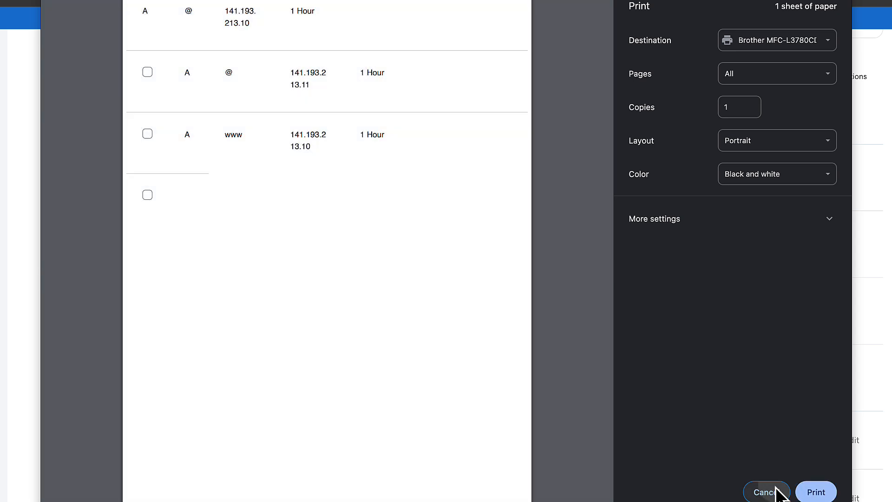
{"action": "left_click", "coordinate": [767, 492]}
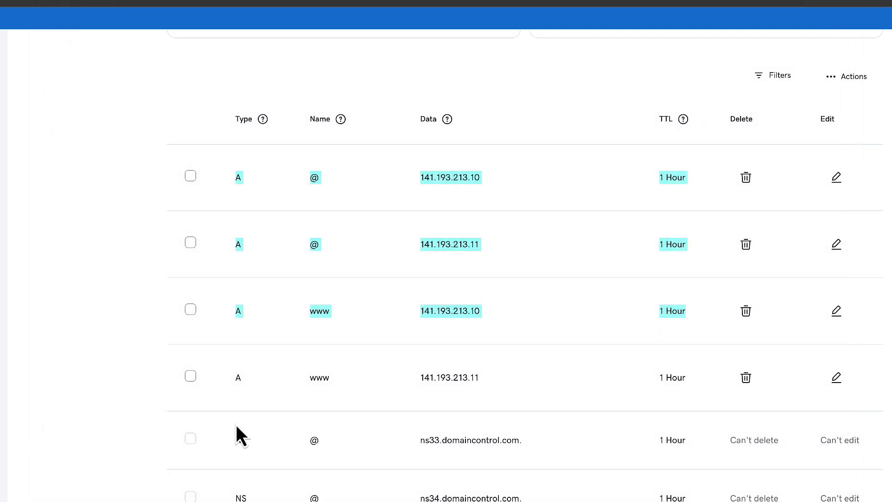
{"action": "scroll", "coordinate": [238, 433], "scroll_direction": "down", "scroll_amount": 1}
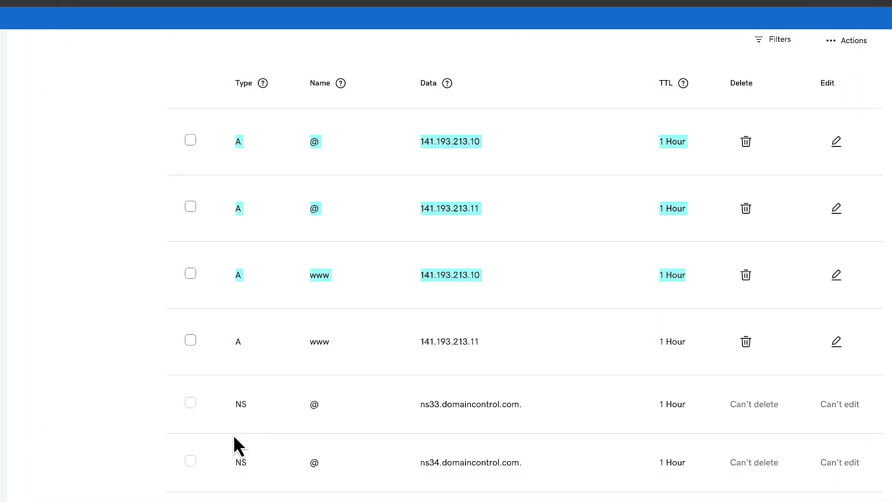
{"action": "scroll", "coordinate": [233, 435], "scroll_direction": "down", "scroll_amount": 3}
{"action": "scroll", "coordinate": [233, 436], "scroll_direction": "down", "scroll_amount": 1}
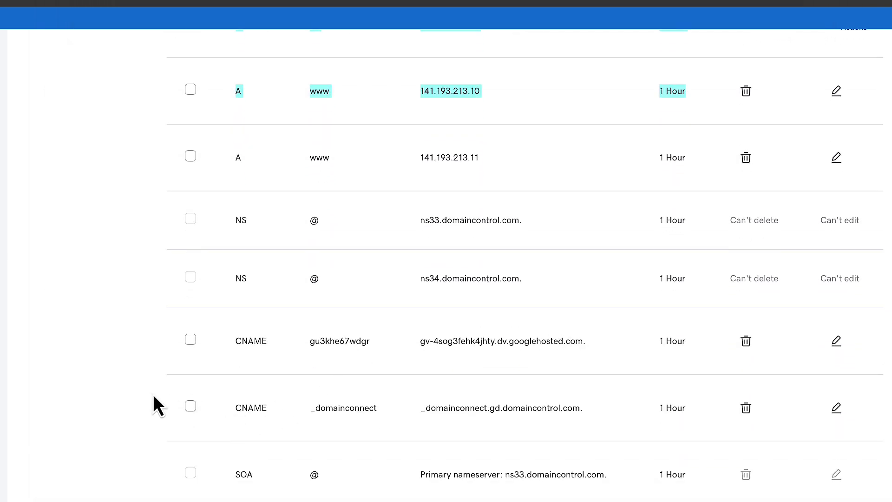
{"action": "scroll", "coordinate": [209, 390], "scroll_direction": "down", "scroll_amount": 2}
{"action": "scroll", "coordinate": [305, 435], "scroll_direction": "up", "scroll_amount": 1}
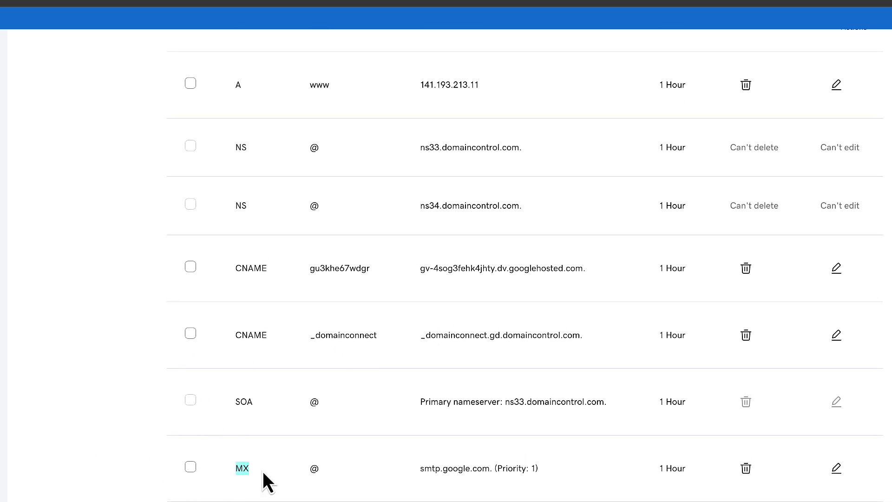
{"action": "left_click_drag", "start_coordinate": [263, 470], "coordinate": [489, 488]}
{"action": "left_click", "coordinate": [494, 486]}
{"action": "scroll", "coordinate": [93, 452], "scroll_direction": "up", "scroll_amount": 1}
{"action": "scroll", "coordinate": [93, 451], "scroll_direction": "up", "scroll_amount": 1}
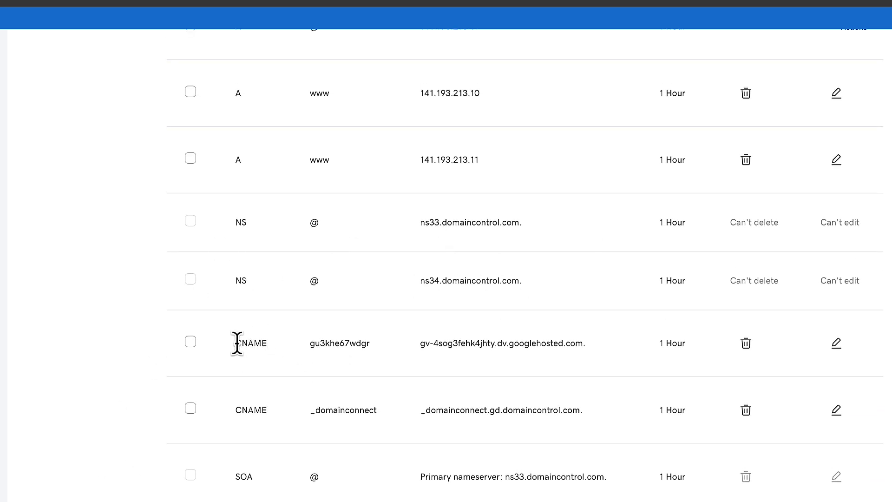
{"action": "left_click_drag", "start_coordinate": [235, 343], "coordinate": [605, 359]}
{"action": "left_click", "coordinate": [605, 359]}
{"action": "scroll", "coordinate": [606, 427], "scroll_direction": "up", "scroll_amount": 10}
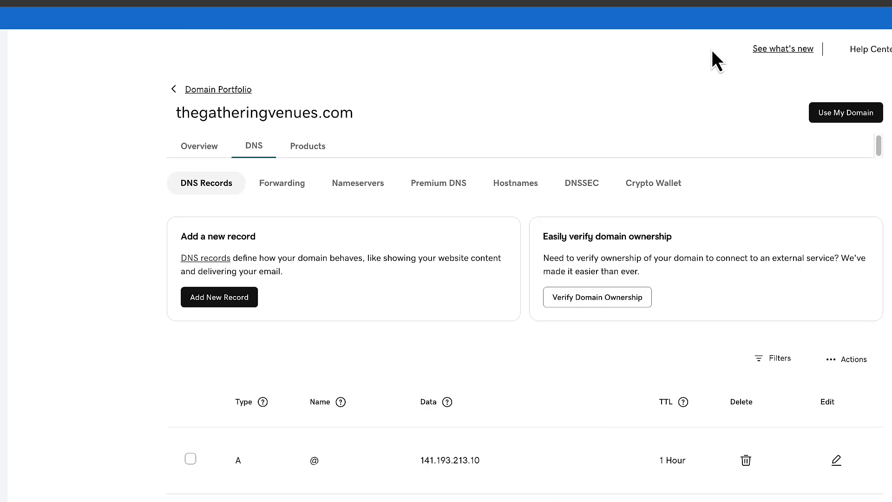
Open GoDaddy's nameserver editor and copy ns1.wpdns.host from the hub.
{"action": "left_click", "coordinate": [331, 190]}
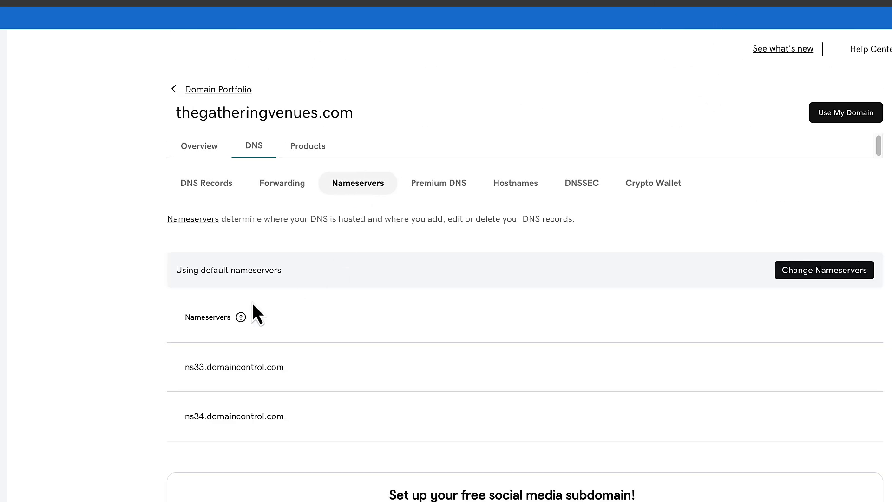
{"action": "left_click", "coordinate": [818, 274]}
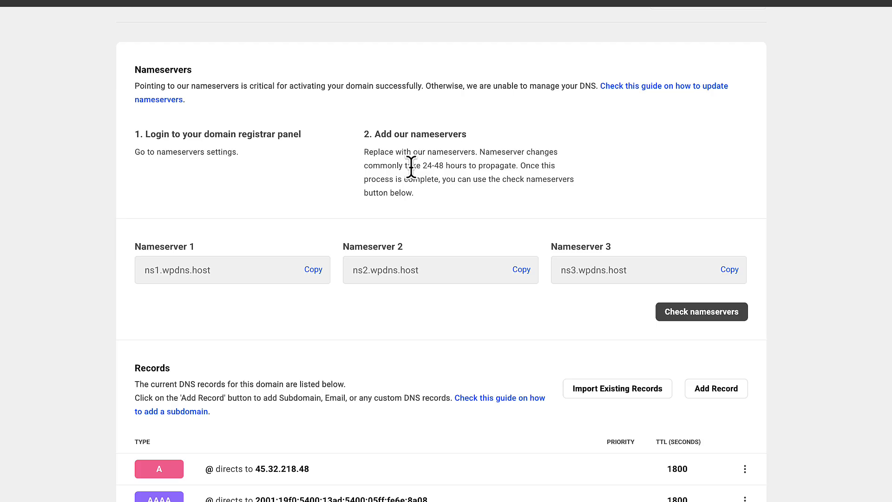
{"action": "left_click", "coordinate": [313, 270]}
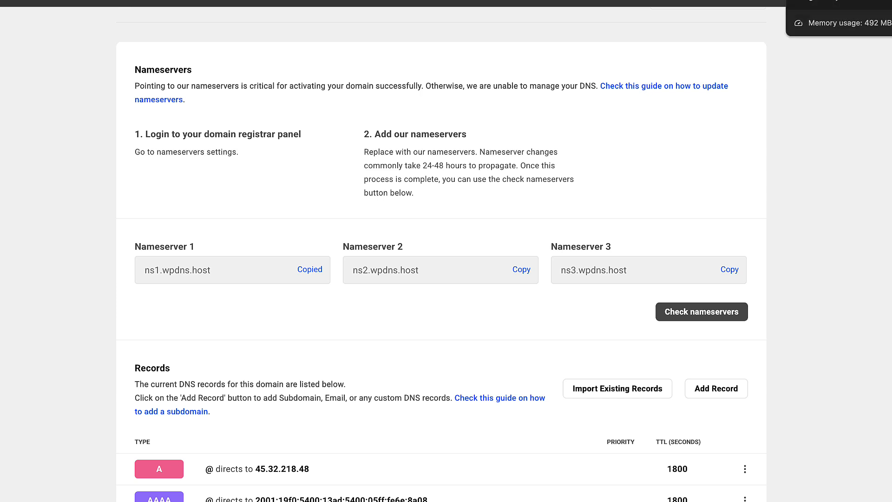
{"action": "left_click", "coordinate": [836, 0]}
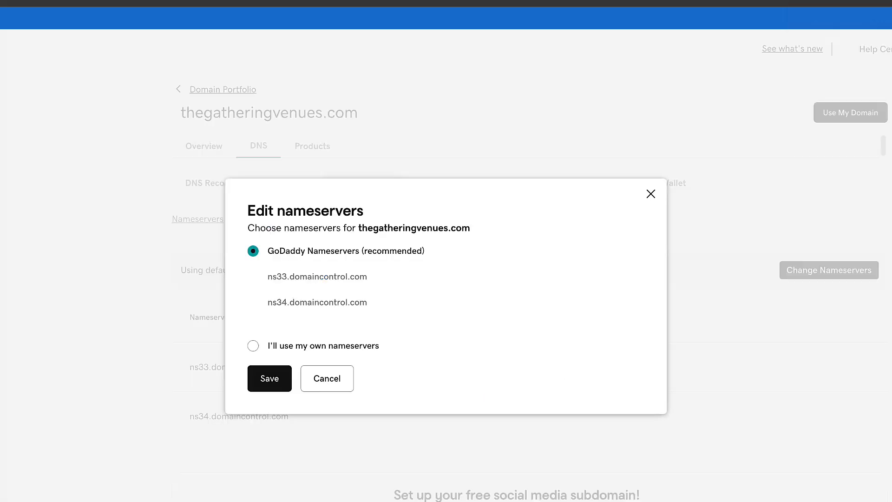
Choose custom nameservers and paste the copied address into three nameserver entries.
{"action": "left_click", "coordinate": [253, 345]}
{"action": "left_click", "coordinate": [319, 294]}
{"action": "key", "text": "ctrl+v"}
{"action": "left_click", "coordinate": [317, 320]}
{"action": "key", "text": "ctrl+v"}
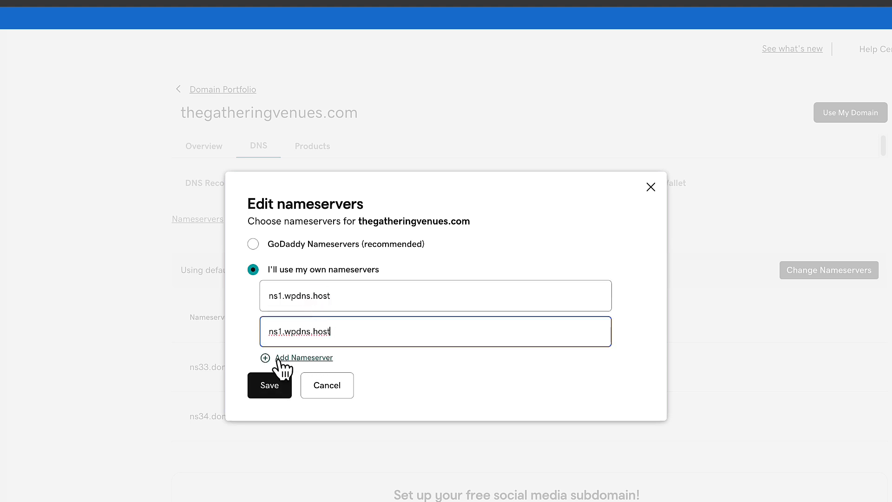
{"action": "left_click", "coordinate": [280, 359]}
{"action": "left_click", "coordinate": [287, 355]}
{"action": "key", "text": "ctrl+v"}
Correct the second and third entries to ns2.wpdns.host and ns3.wpdns.host, then save.
{"action": "left_click", "coordinate": [281, 312]}
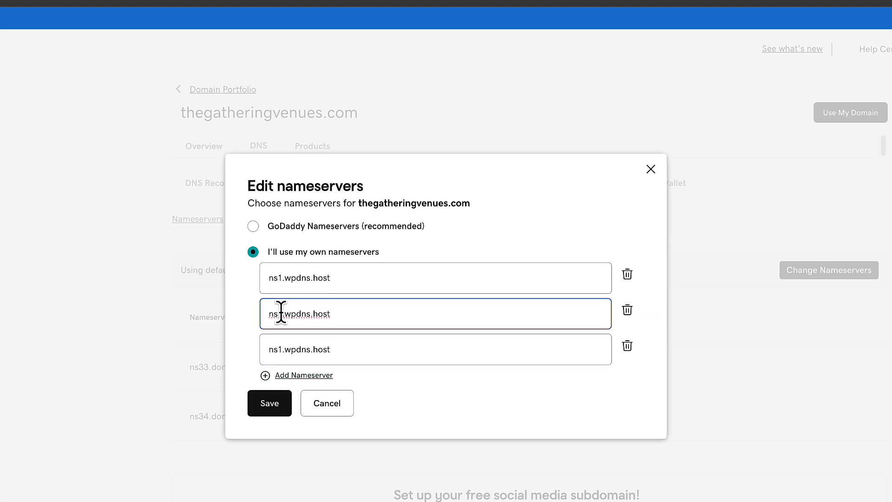
{"action": "key", "text": "BackSpace"}
{"action": "type", "text": "2"}
{"action": "left_click", "coordinate": [280, 349]}
{"action": "key", "text": "BackSpace"}
{"action": "type", "text": "3"}
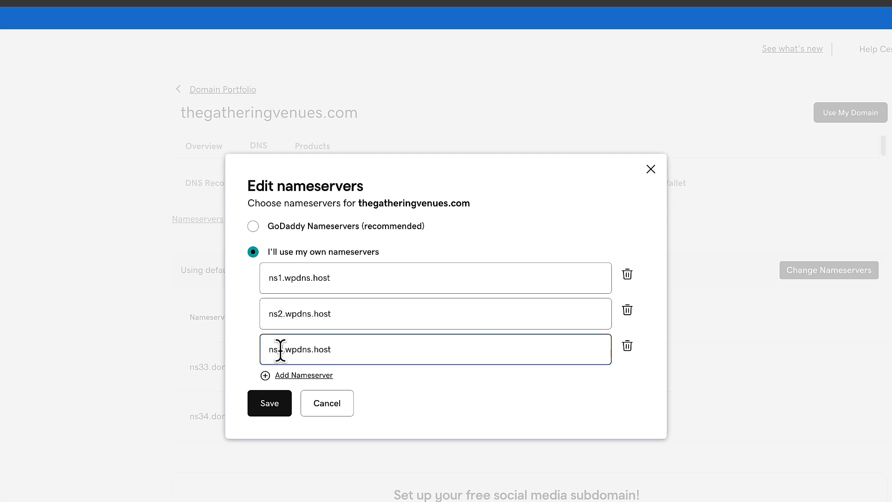
{"action": "left_click", "coordinate": [269, 404]}
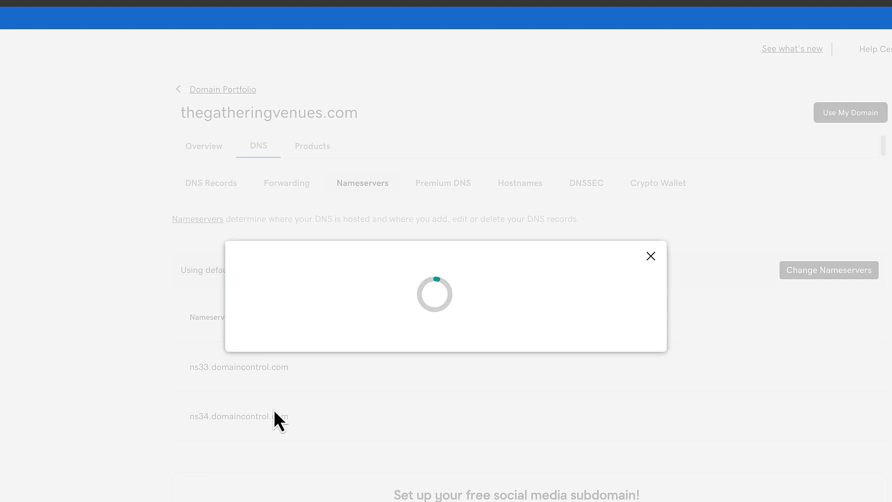
Confirm the nameserver change and enter the 6-digit SMS verification code to complete it.
{"action": "left_click", "coordinate": [204, 349]}
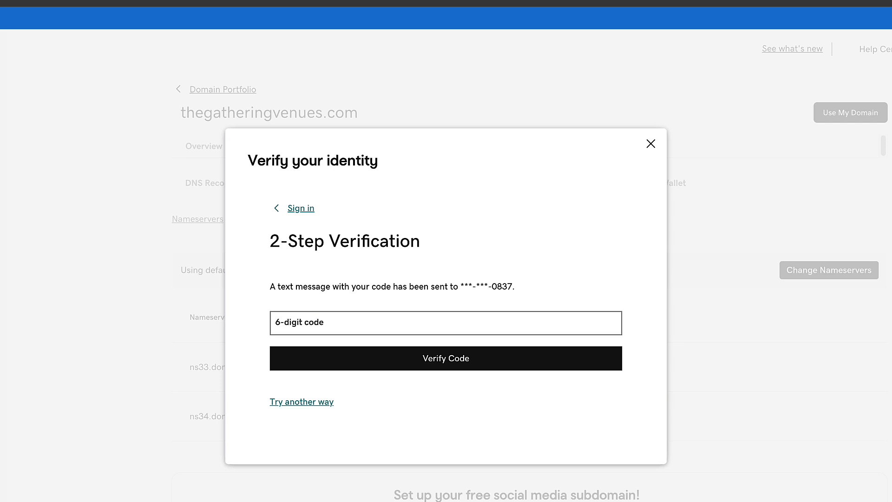
{"action": "left_click", "coordinate": [372, 324]}
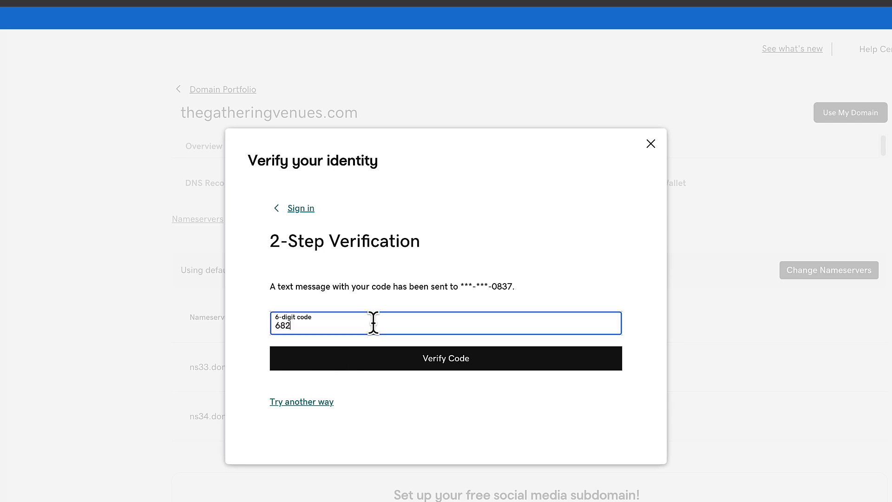
{"action": "key", "text": "Return"}
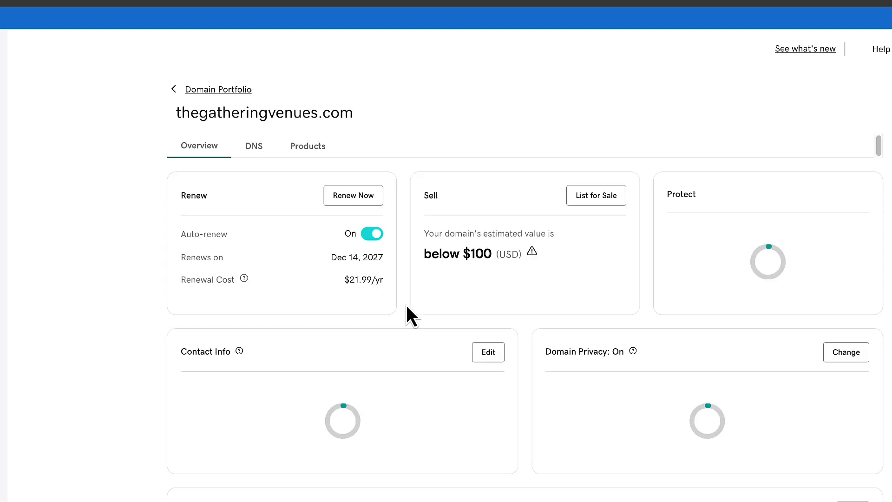
Open the DNS settings and check the Nameservers list shows ns1, ns2 and ns3.wpdns.host.
{"action": "left_click", "coordinate": [256, 147]}
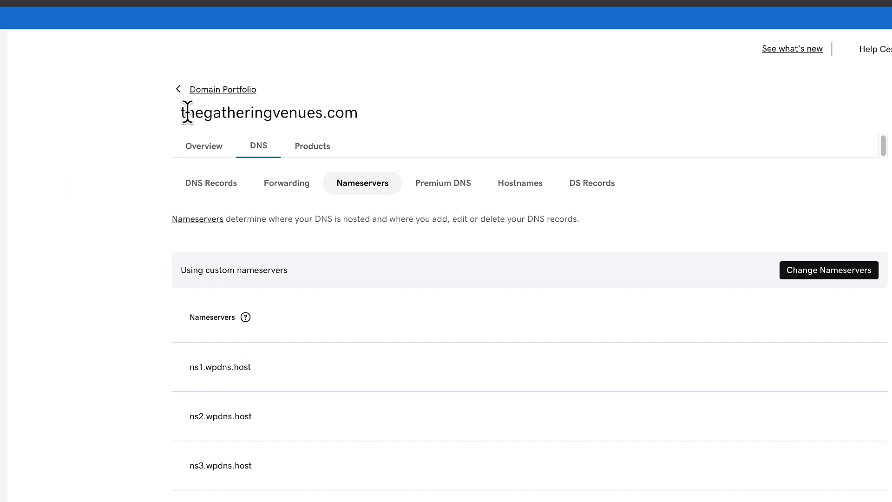
{"action": "left_click_drag", "start_coordinate": [180, 111], "coordinate": [353, 126]}
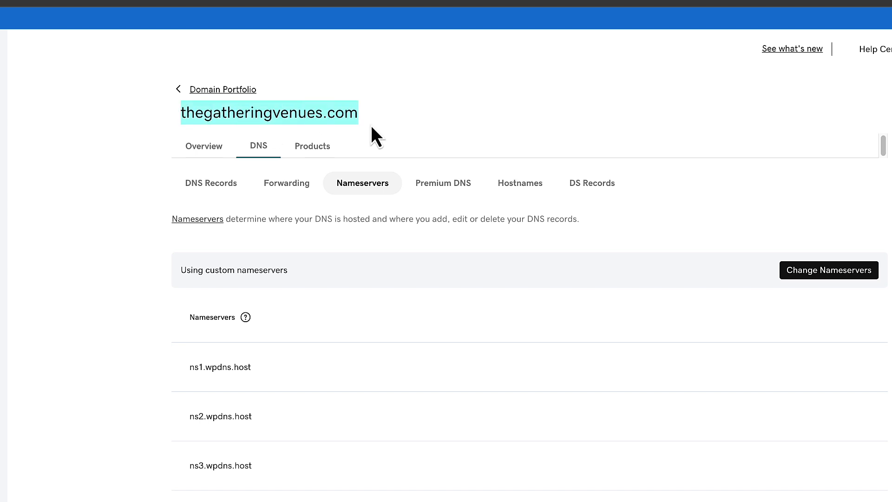
{"action": "left_click", "coordinate": [372, 127]}
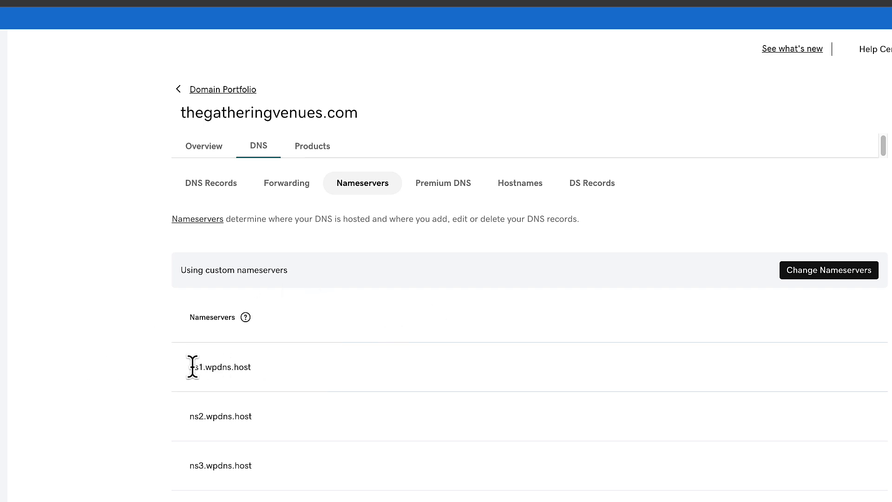
{"action": "left_click_drag", "start_coordinate": [190, 367], "coordinate": [320, 375]}
{"action": "left_click_drag", "start_coordinate": [189, 414], "coordinate": [253, 416]}
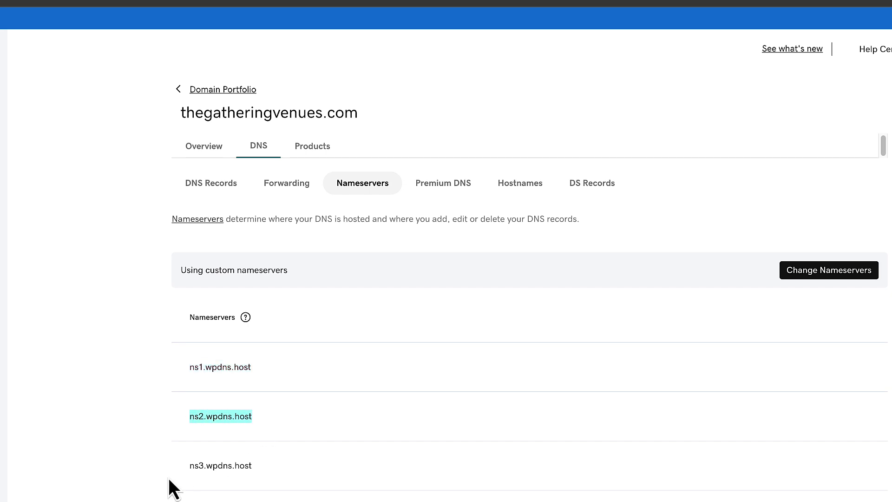
{"action": "left_click", "coordinate": [302, 464]}
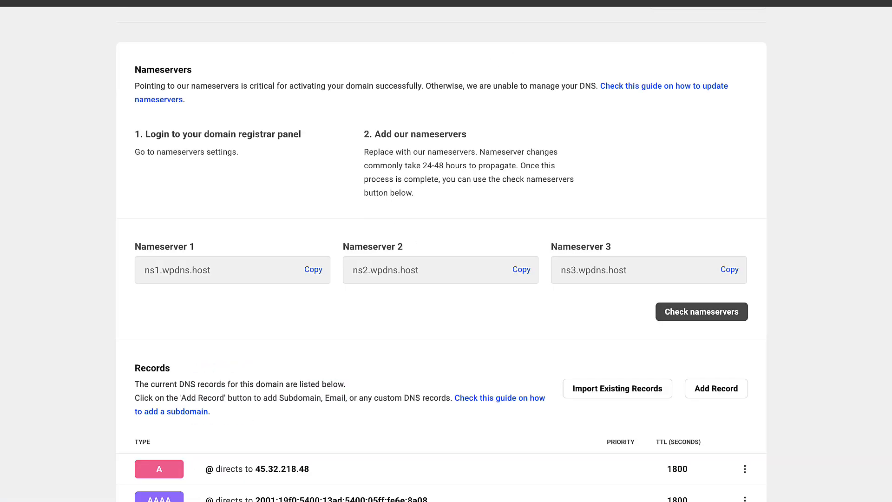
Review the domain's DNS records: the root A record, the MX mail record and the www A record.
{"action": "scroll", "coordinate": [180, 282], "scroll_direction": "down", "scroll_amount": 4}
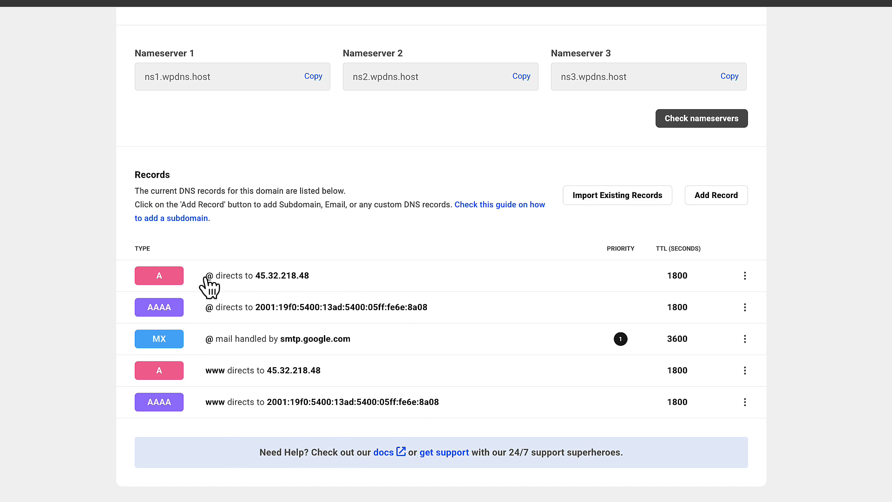
{"action": "left_click_drag", "start_coordinate": [206, 278], "coordinate": [370, 283]}
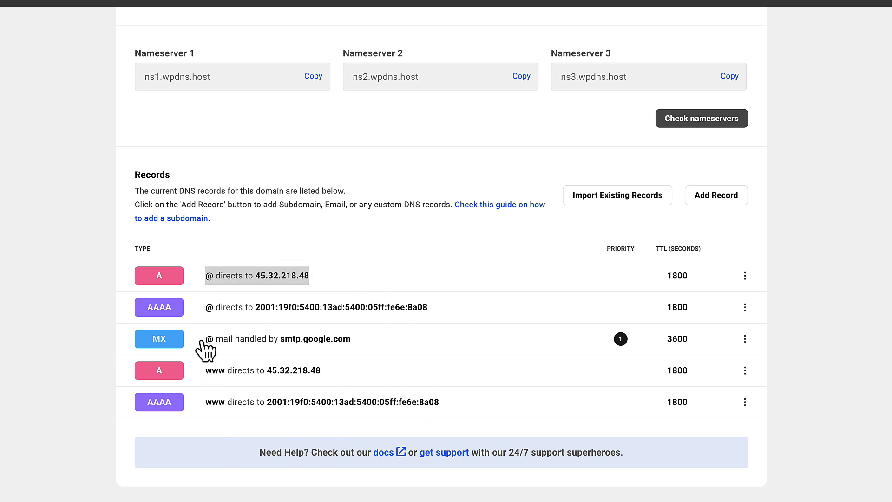
{"action": "left_click_drag", "start_coordinate": [206, 339], "coordinate": [405, 345]}
{"action": "left_click_drag", "start_coordinate": [207, 372], "coordinate": [375, 382]}
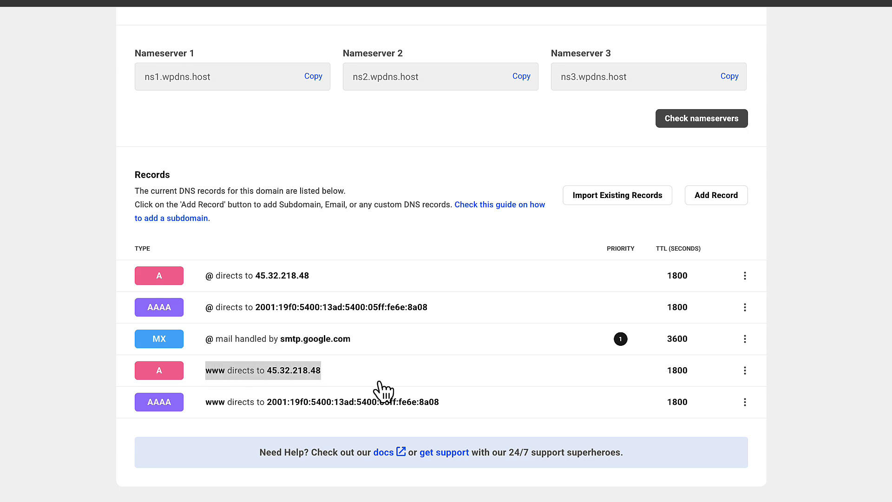
{"action": "left_click", "coordinate": [5, 351]}
{"action": "scroll", "coordinate": [4, 351], "scroll_direction": "up", "scroll_amount": 5}
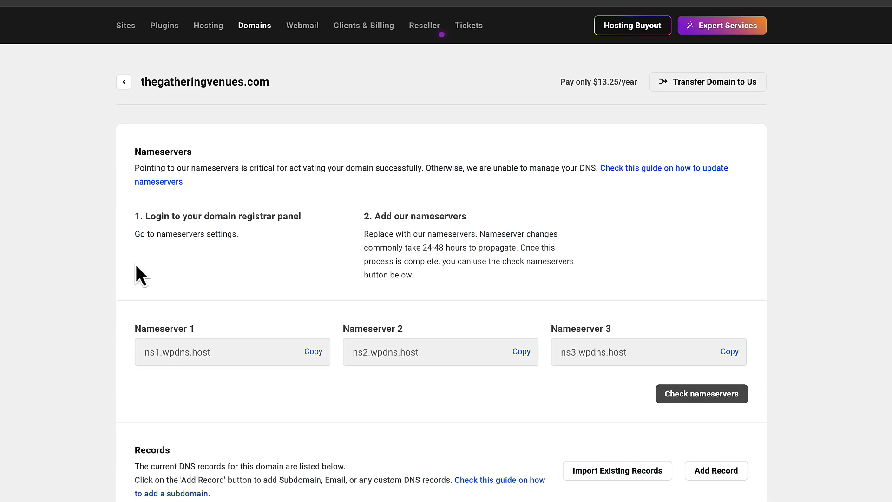
Recheck DNS for thegatheringvenues.com from Connected Domains, then return to the Sites list.
{"action": "left_click", "coordinate": [119, 83]}
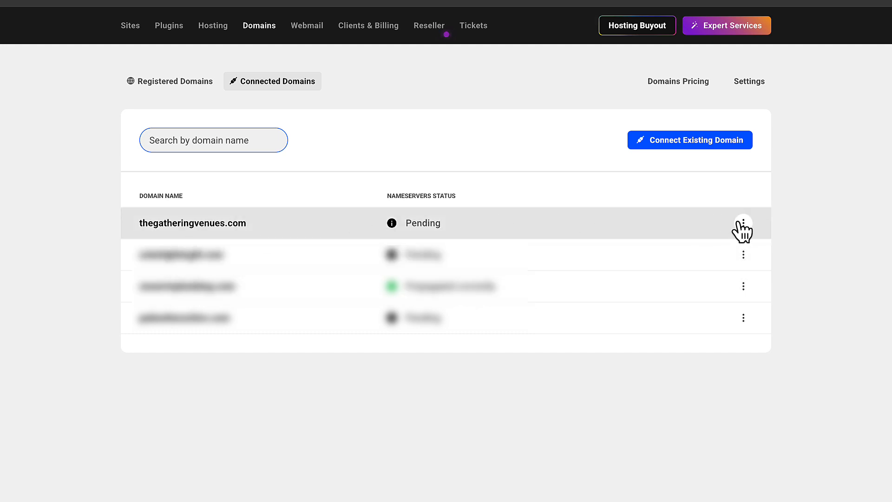
{"action": "left_click", "coordinate": [743, 224]}
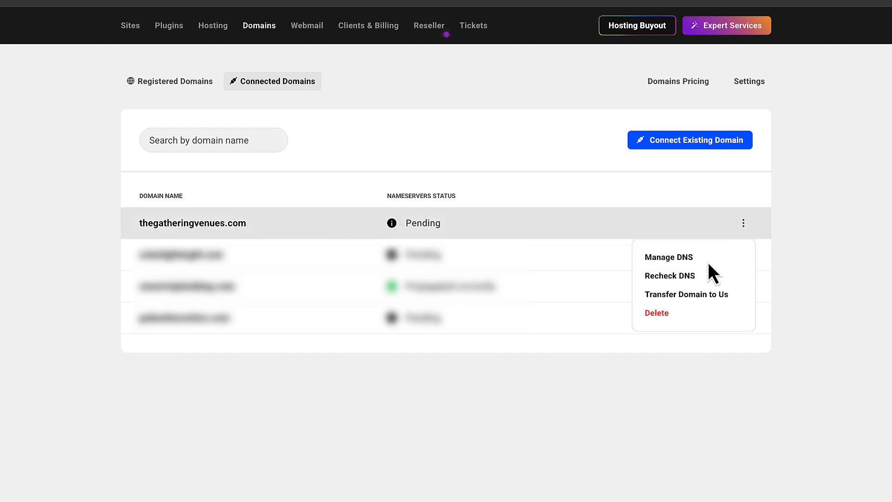
{"action": "left_click", "coordinate": [678, 276]}
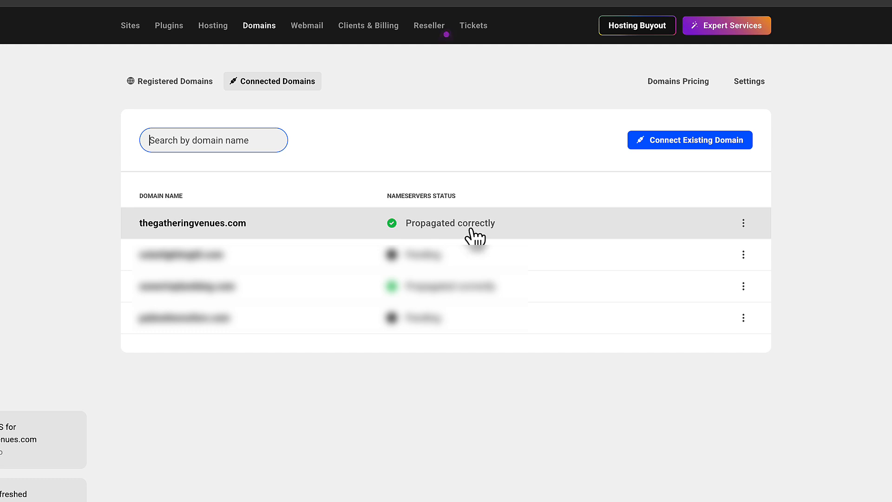
{"action": "left_click", "coordinate": [131, 27]}
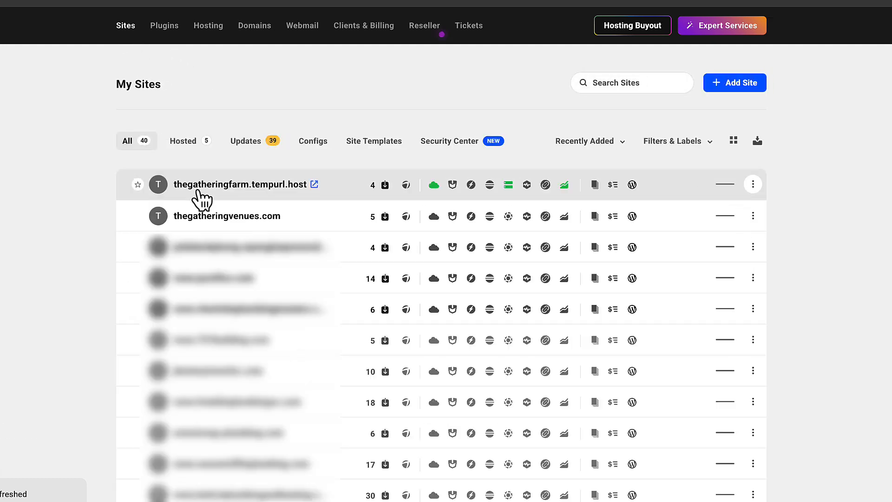
{"action": "left_click", "coordinate": [204, 185]}
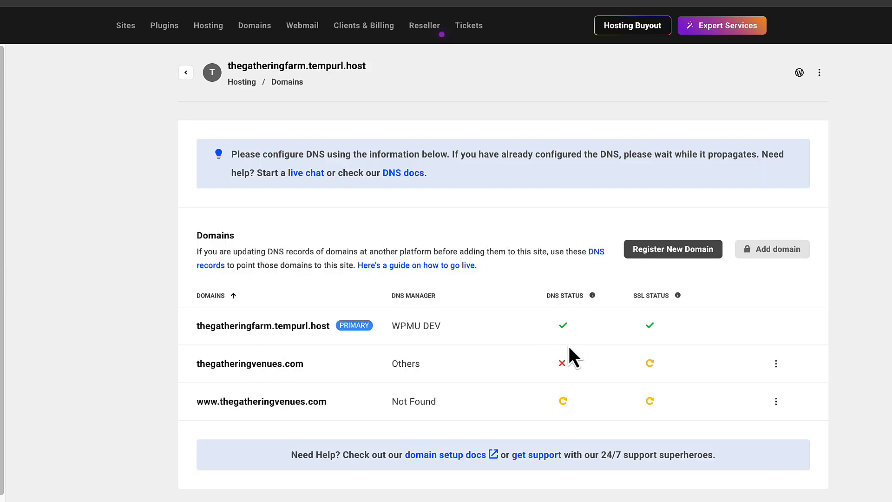
{"action": "mouse_move", "coordinate": [558, 399]}
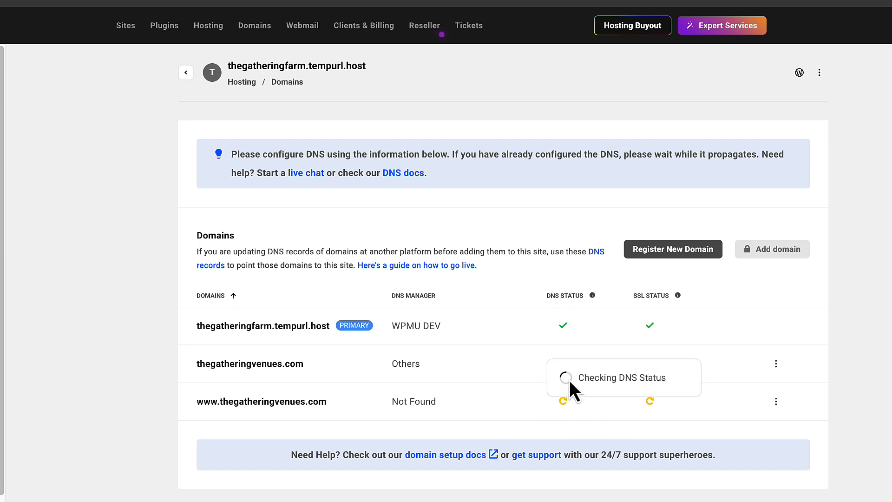
{"action": "mouse_move", "coordinate": [563, 364]}
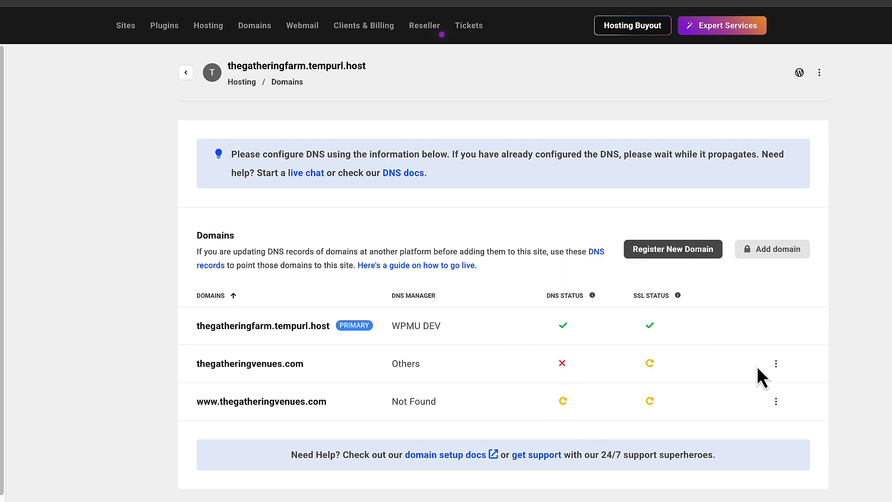
{"action": "left_click", "coordinate": [776, 365]}
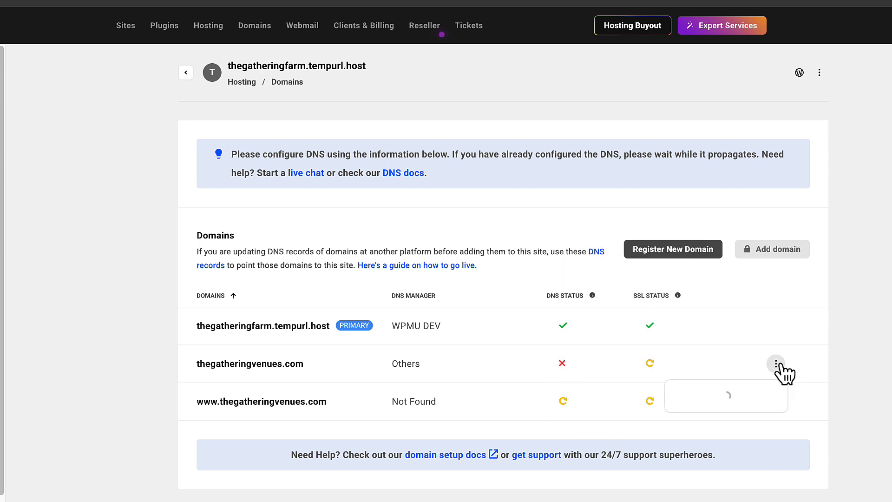
{"action": "left_click", "coordinate": [705, 397]}
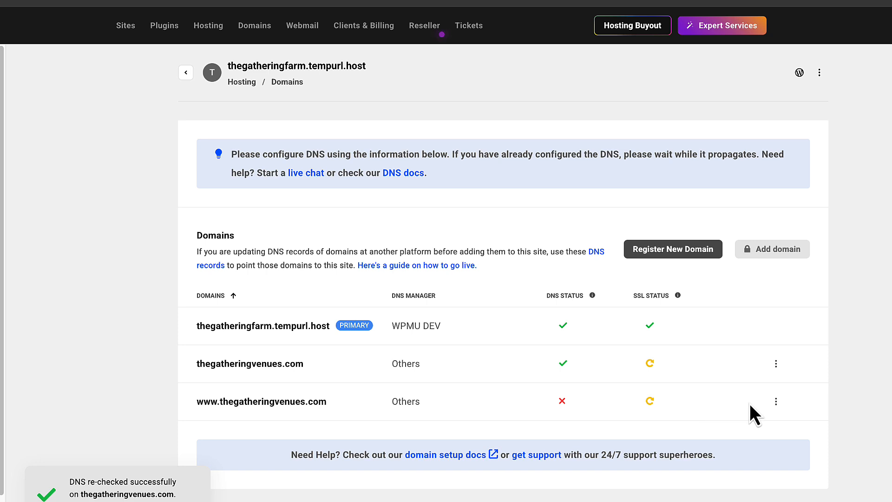
{"action": "left_click", "coordinate": [776, 401]}
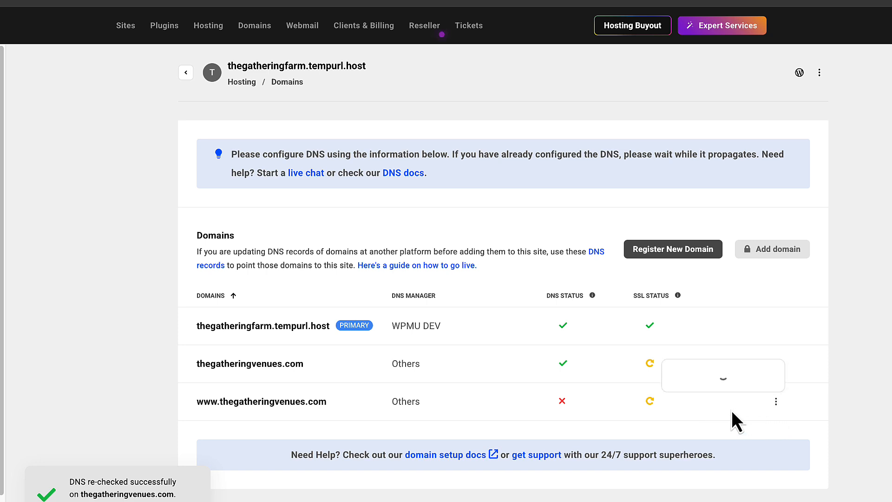
{"action": "left_click", "coordinate": [736, 337]}
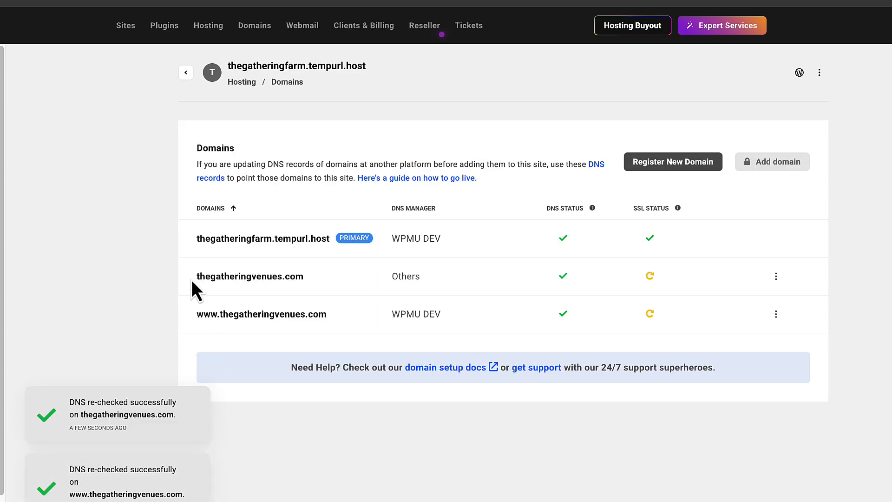
{"action": "left_click_drag", "start_coordinate": [192, 280], "coordinate": [308, 279]}
{"action": "key", "text": "super+c"}
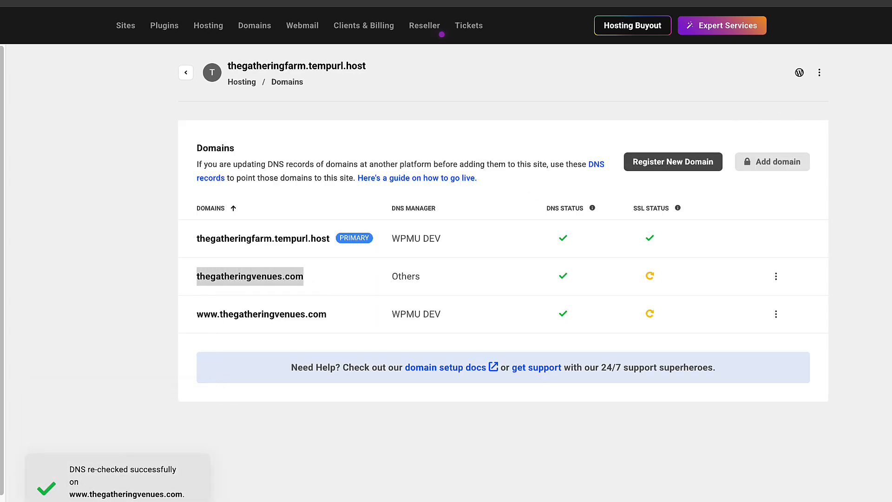
Load thegatheringvenues.com in a new Chrome tab, see the privacy warning, then close the tab.
{"action": "key", "text": "super+t"}
{"action": "key", "text": "super+v"}
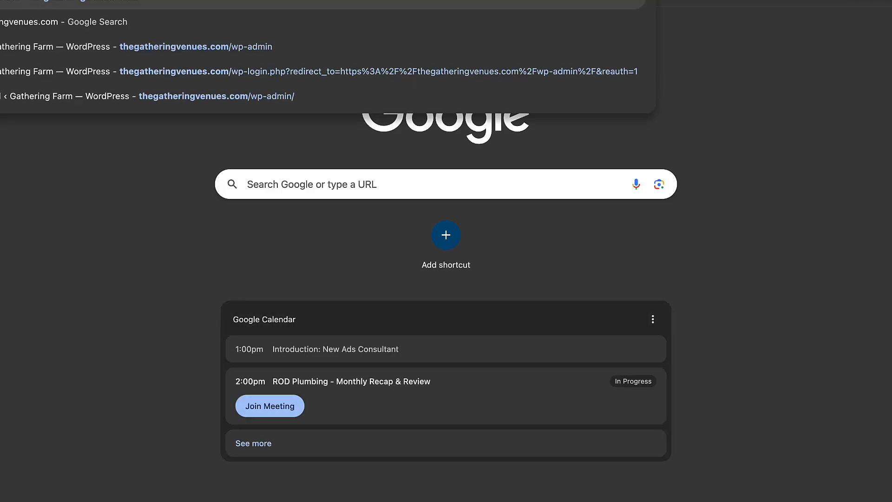
{"action": "key", "text": "Return"}
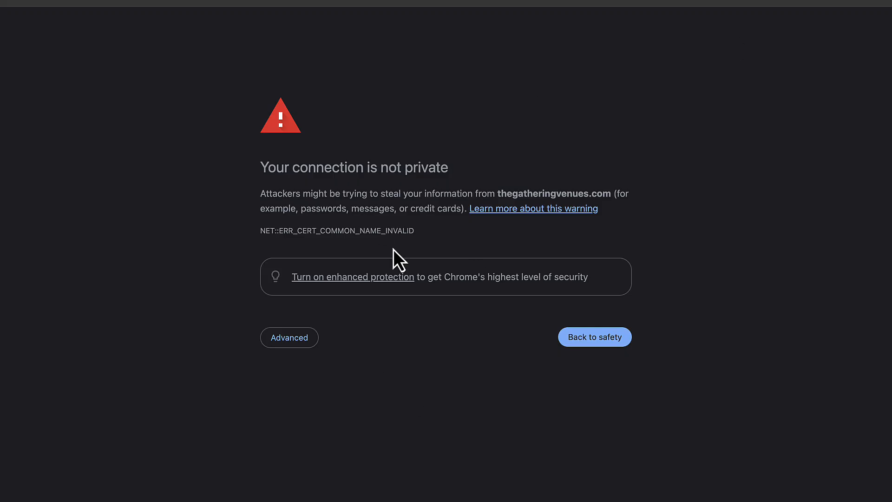
{"action": "key", "text": "super+w"}
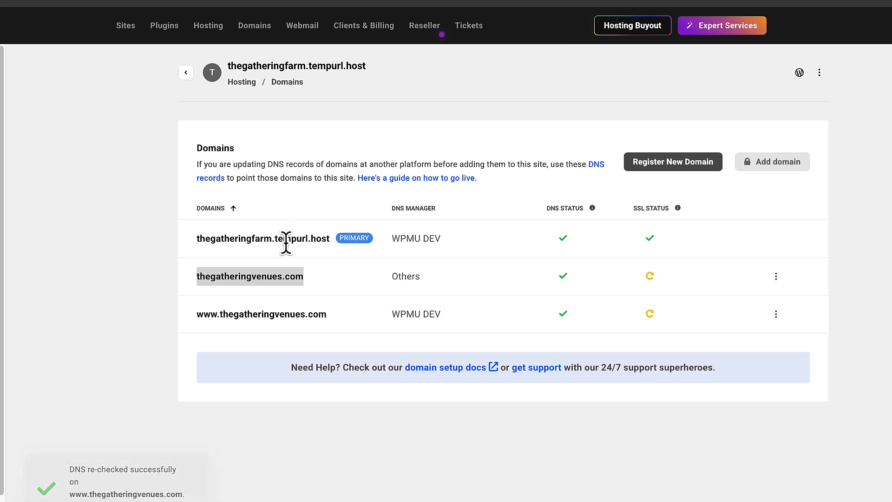
Check thegatheringvenues.com's SSL status, which shows its certificate still generating.
{"action": "left_click", "coordinate": [775, 277]}
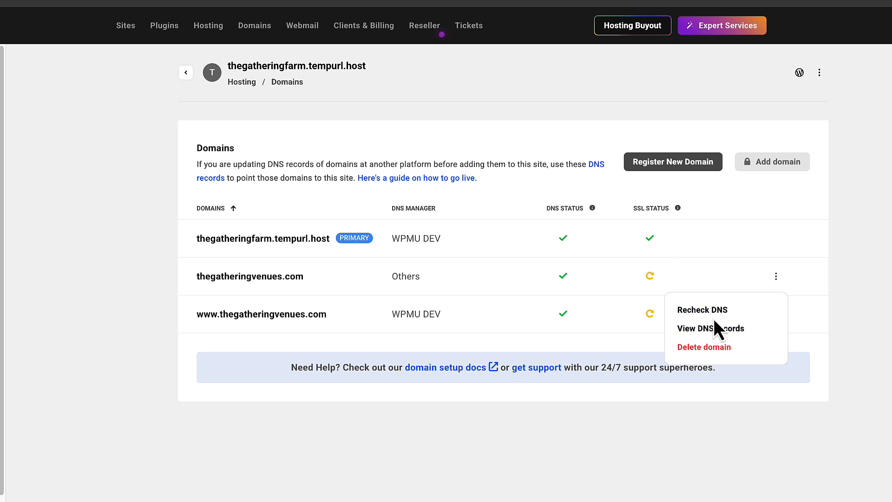
{"action": "left_click", "coordinate": [327, 279]}
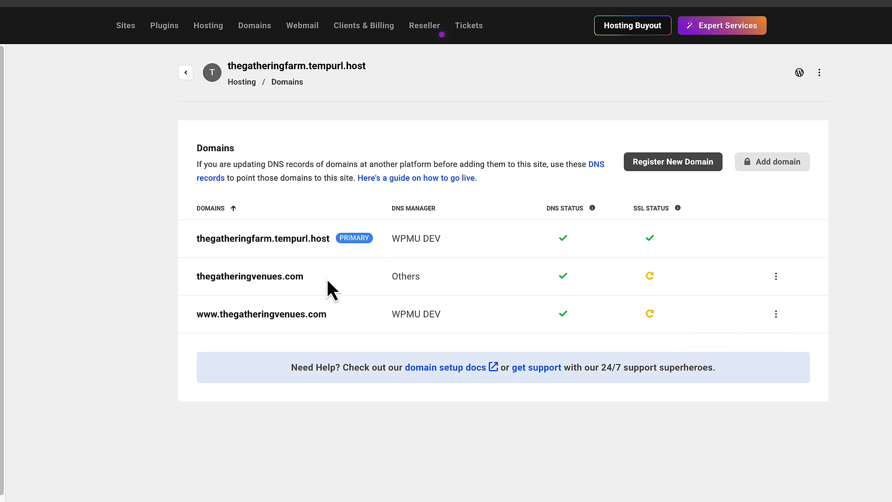
{"action": "mouse_move", "coordinate": [650, 281]}
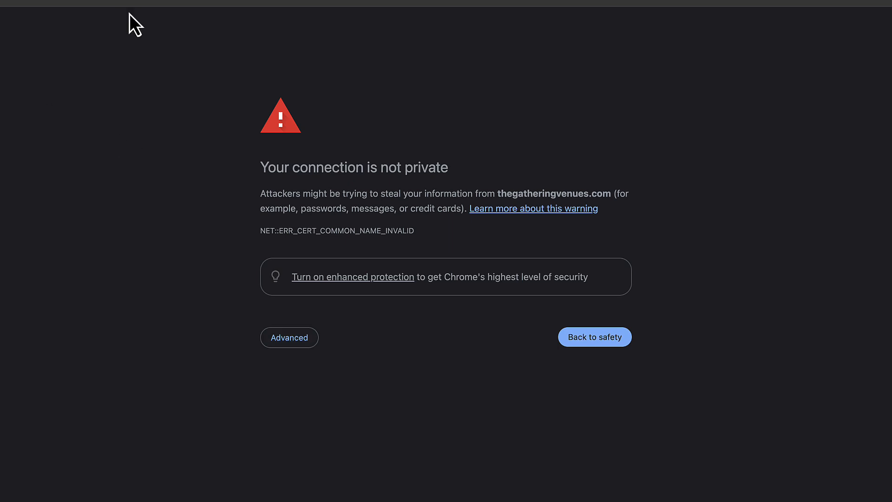
Proceed past Chrome's certificate warning to load The Gathering Farm homepage at thegatheringvenues.com.
{"action": "left_click", "coordinate": [289, 339]}
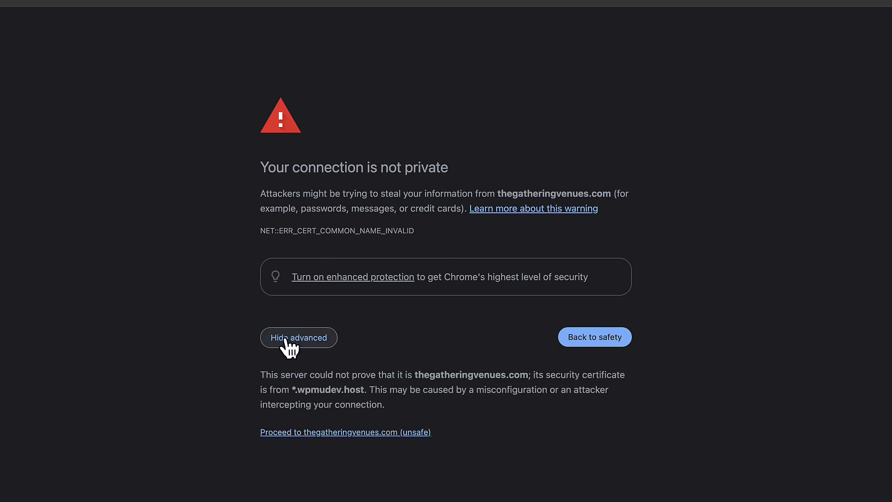
{"action": "left_click", "coordinate": [337, 432]}
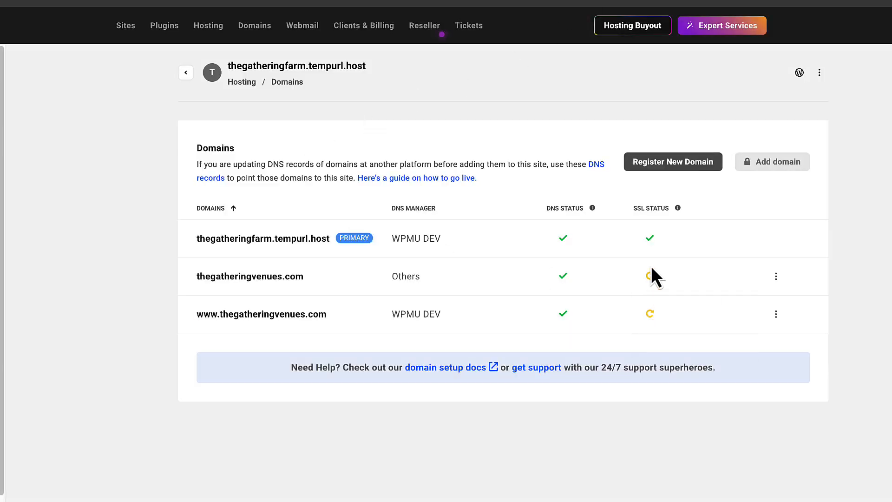
Confirm the DNS and SSL status icons for thegatheringvenues.com now show green checks.
{"action": "mouse_move", "coordinate": [650, 275]}
{"action": "left_click_drag", "start_coordinate": [216, 278], "coordinate": [346, 286]}
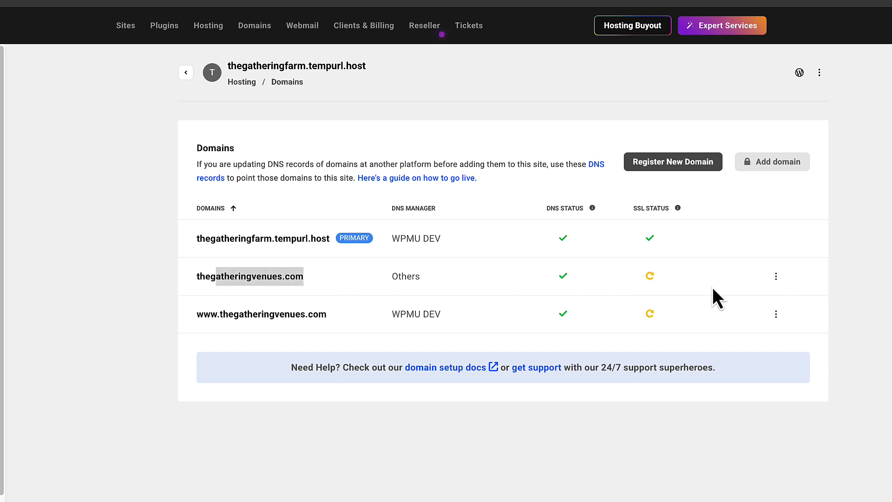
{"action": "left_click", "coordinate": [882, 288]}
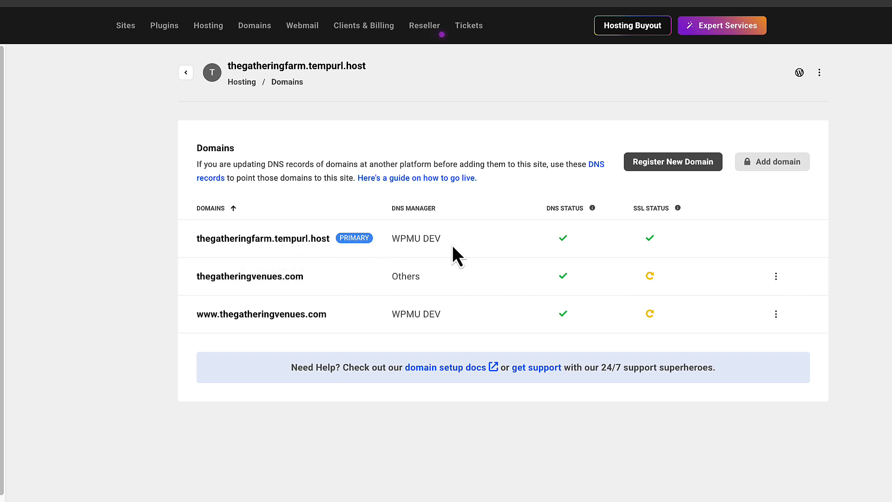
{"action": "left_click_drag", "start_coordinate": [199, 276], "coordinate": [338, 284]}
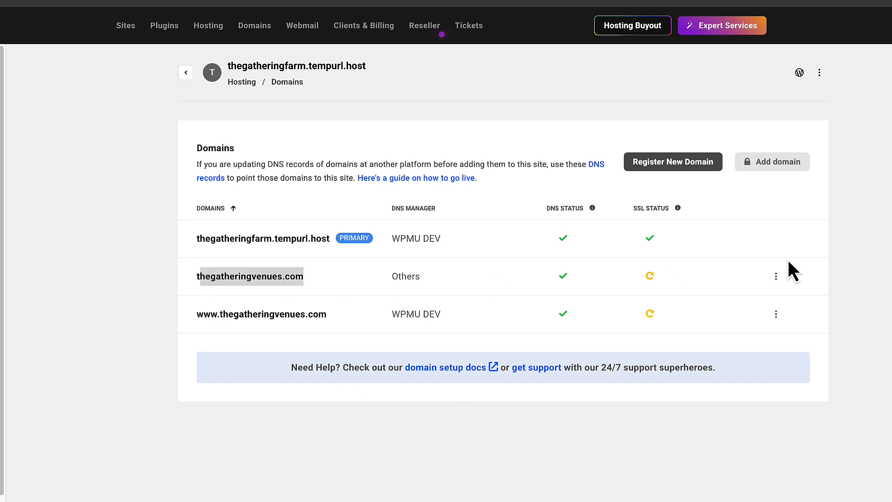
{"action": "left_click", "coordinate": [889, 60]}
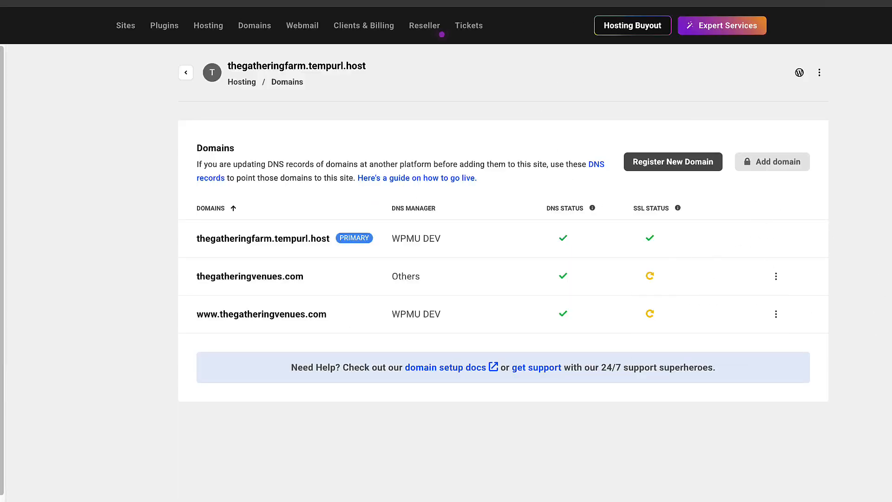
{"action": "left_click", "coordinate": [476, 0]}
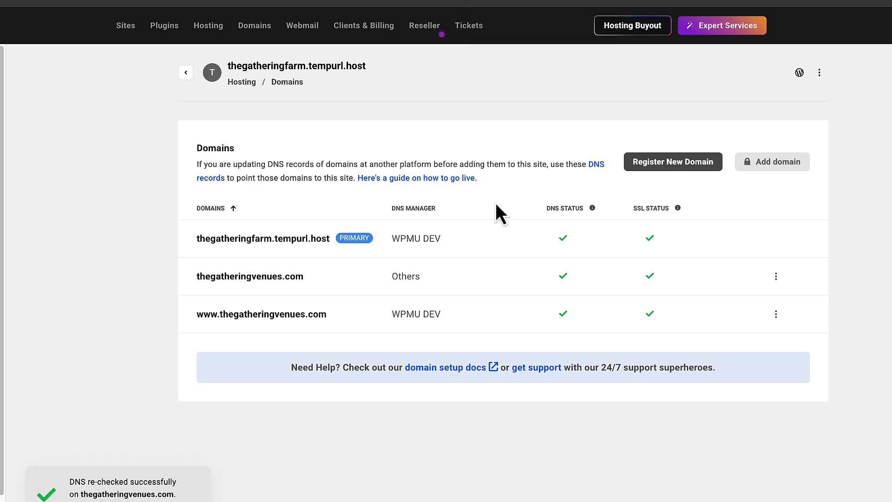
{"action": "mouse_move", "coordinate": [565, 281]}
{"action": "mouse_move", "coordinate": [655, 278]}
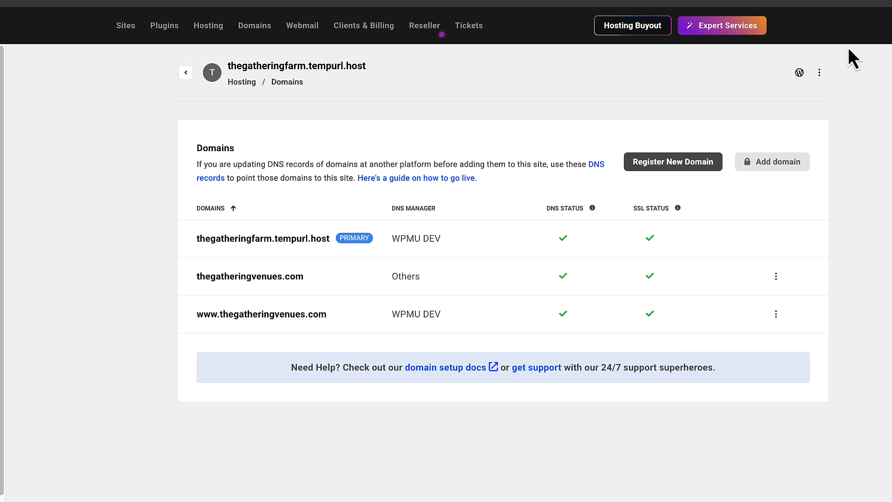
Set thegatheringvenues.com as the site's primary domain and confirm it shows the PRIMARY label.
{"action": "left_click", "coordinate": [776, 276]}
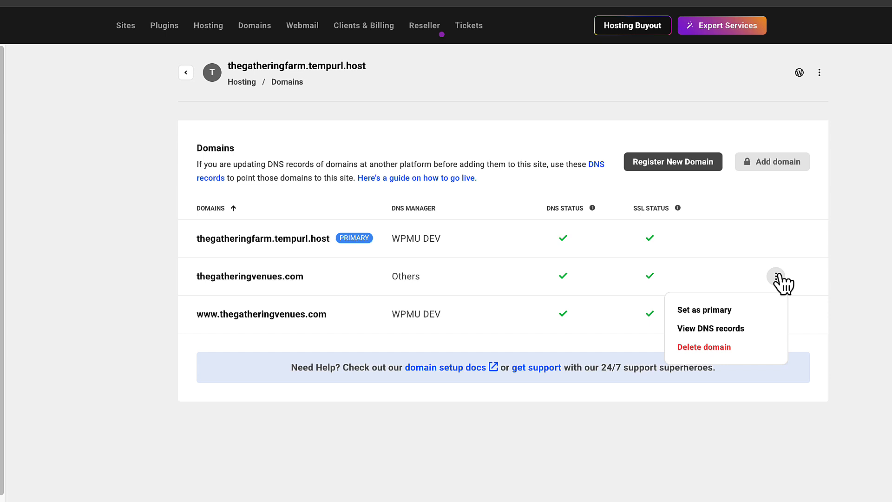
{"action": "left_click", "coordinate": [728, 310]}
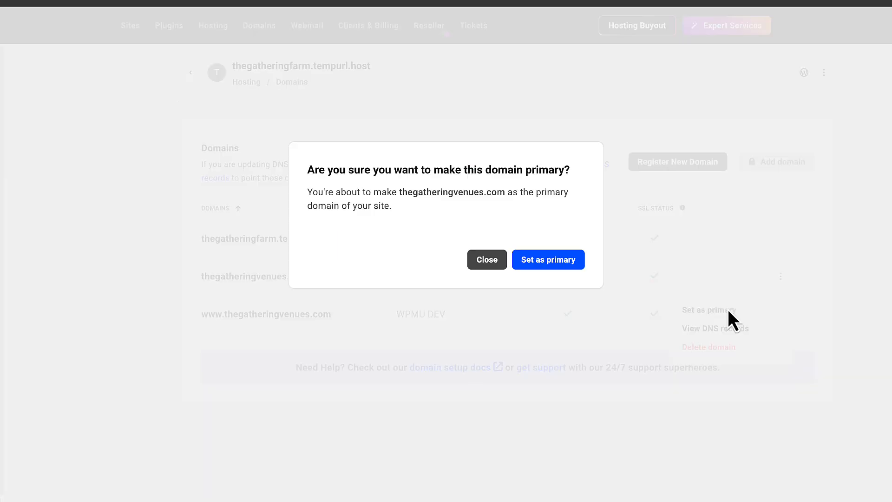
{"action": "left_click", "coordinate": [565, 269]}
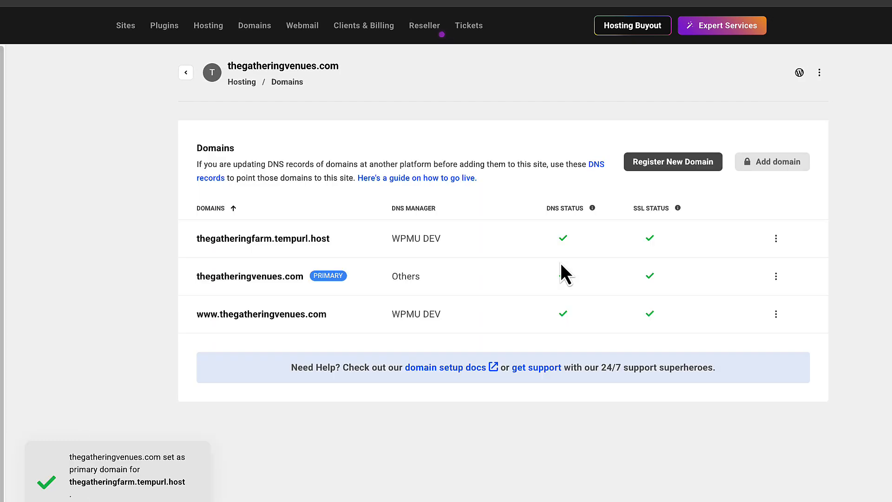
{"action": "double_click", "coordinate": [326, 276]}
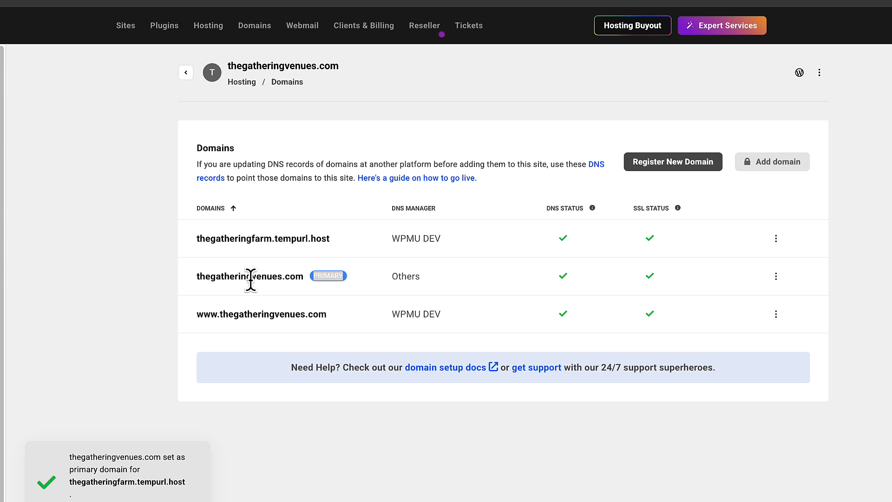
{"action": "left_click", "coordinate": [776, 278]}
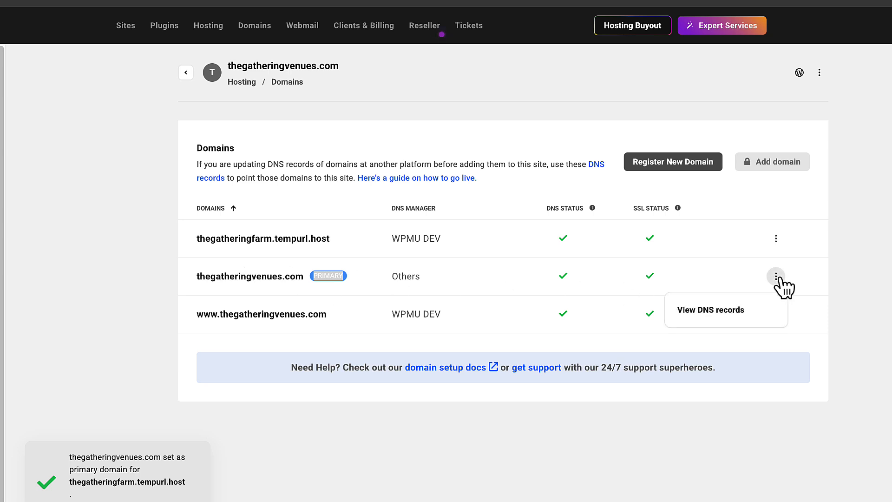
{"action": "left_click", "coordinate": [833, 266]}
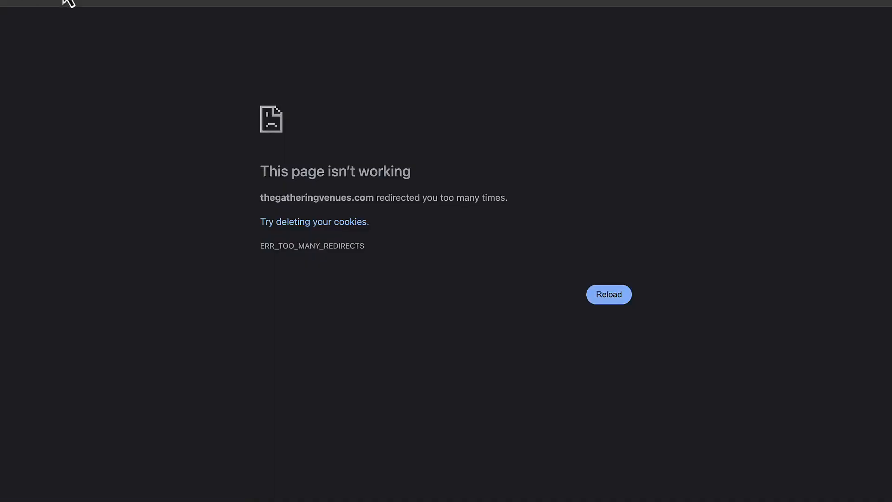
Note the ERR_TOO_MANY_REDIRECTS error on thegatheringvenues.com, then return to the site's Overview page.
{"action": "left_click_drag", "start_coordinate": [393, 194], "coordinate": [551, 202]}
{"action": "left_click", "coordinate": [551, 201]}
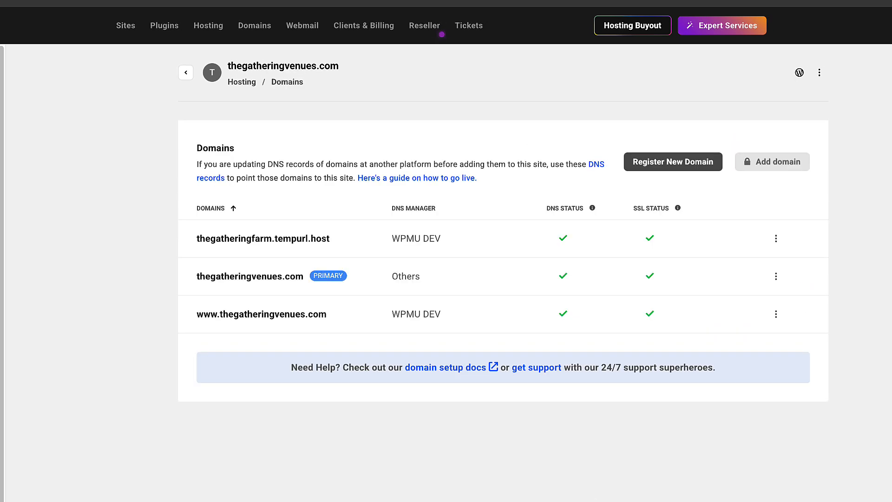
{"action": "left_click", "coordinate": [186, 72]}
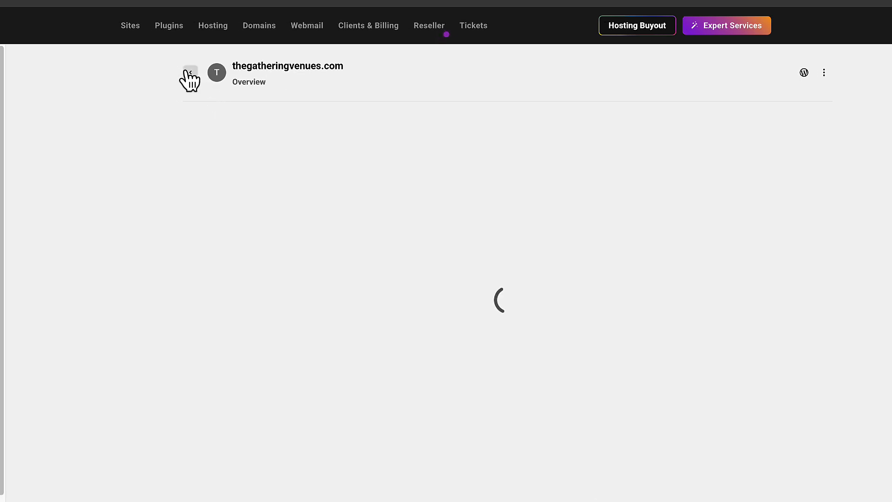